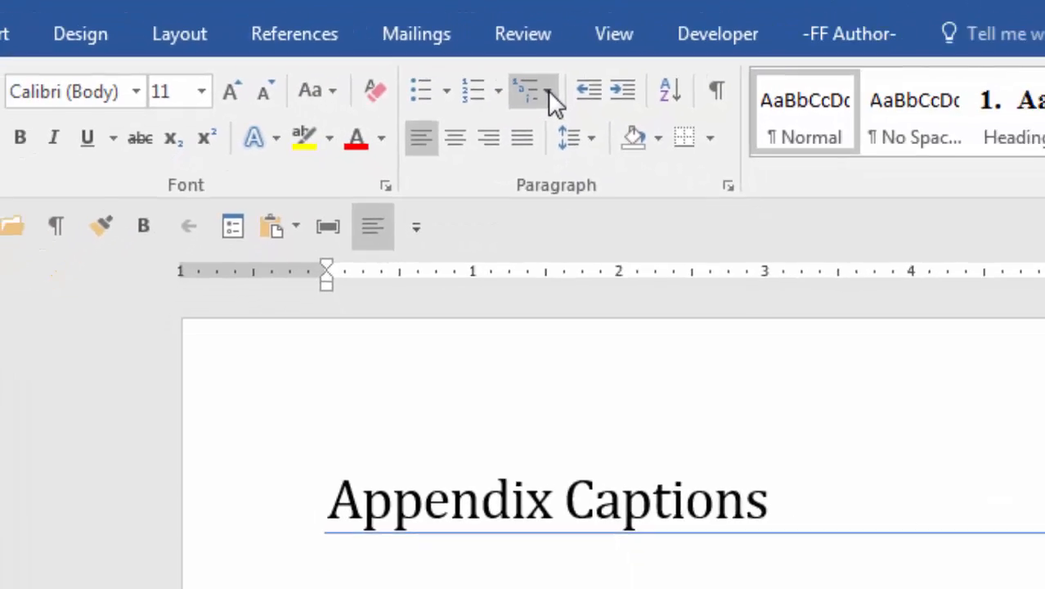
Open the multilevel numbering definition of the Appendix Captions List Numbering list style with its extended options shown
{"action": "left_click", "coordinate": [548, 92]}
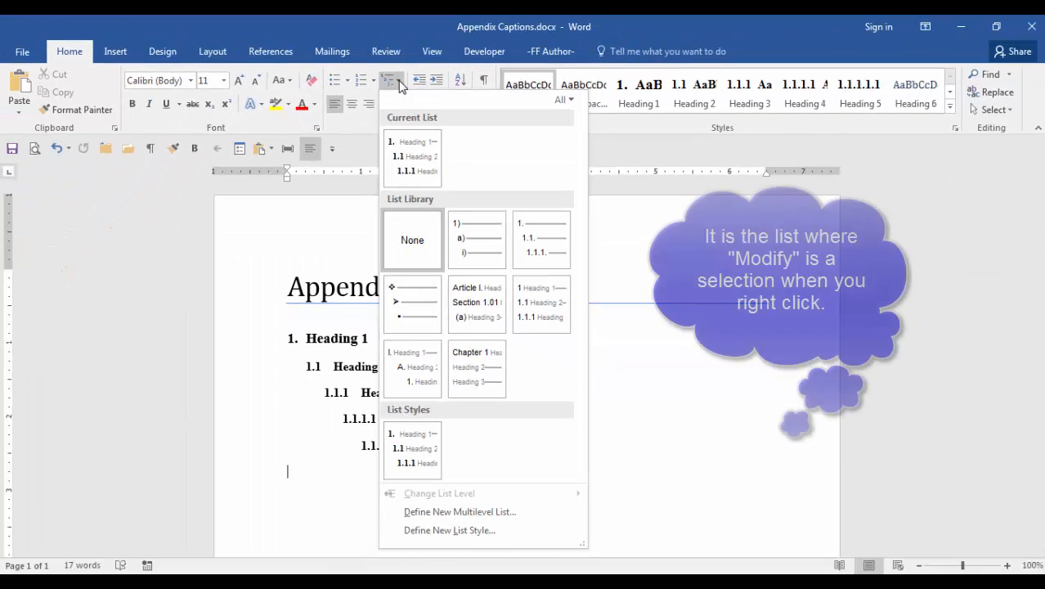
{"action": "right_click", "coordinate": [415, 451]}
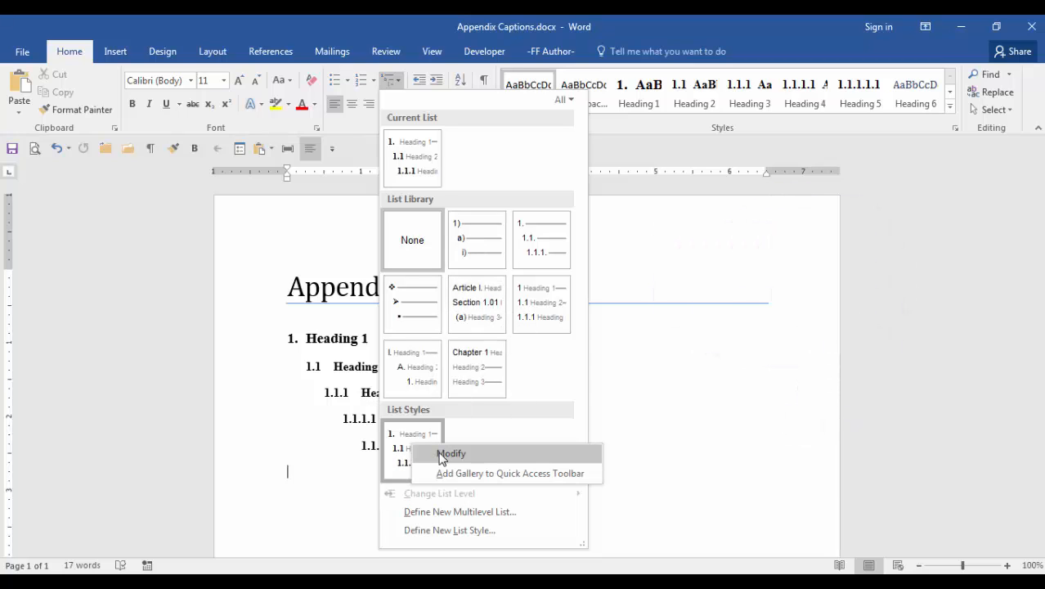
{"action": "left_click", "coordinate": [441, 456]}
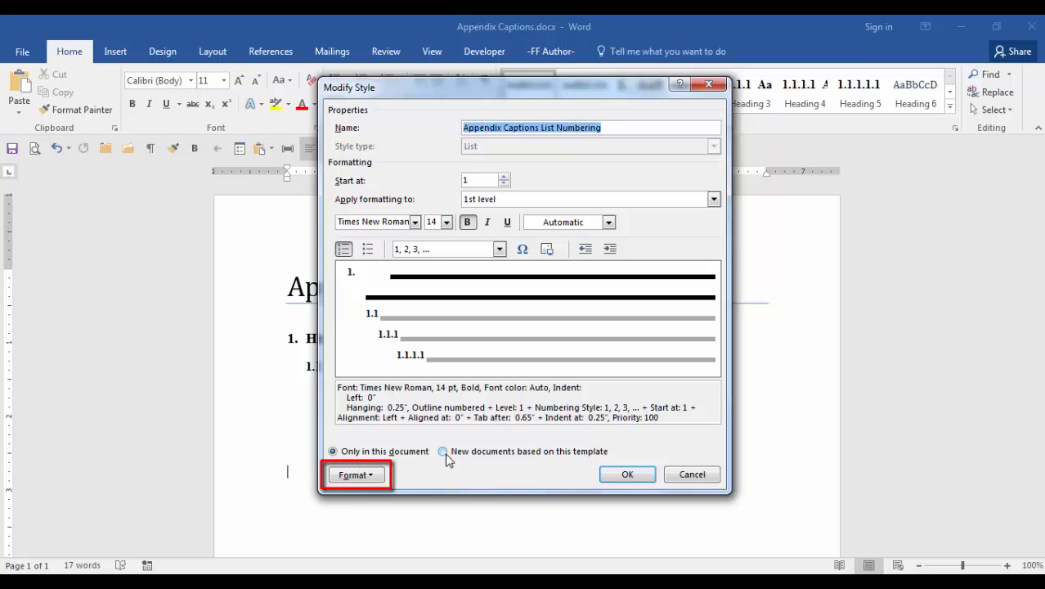
{"action": "left_click", "coordinate": [352, 474]}
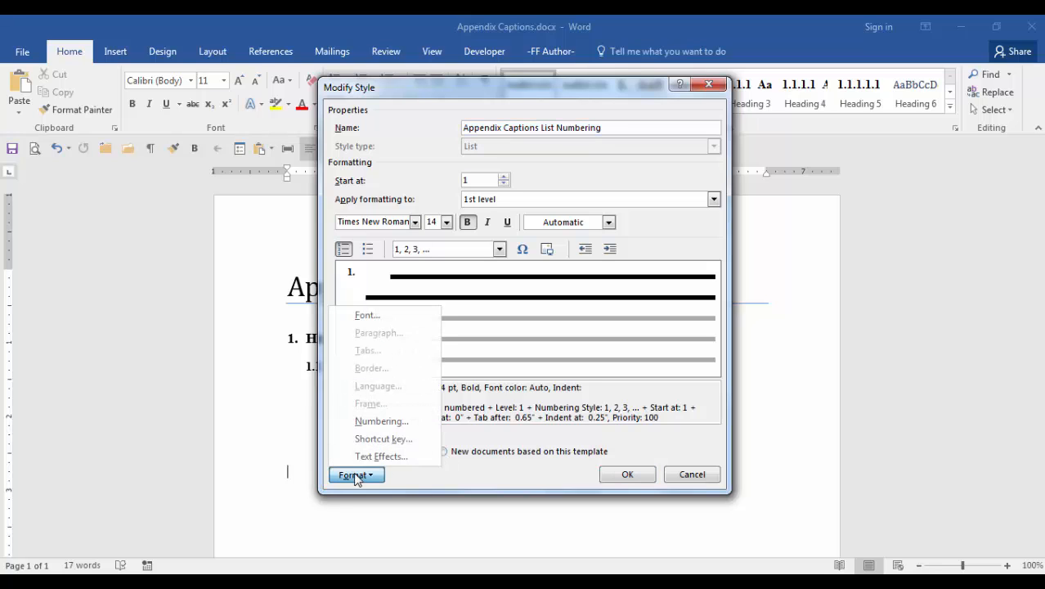
{"action": "left_click", "coordinate": [399, 426]}
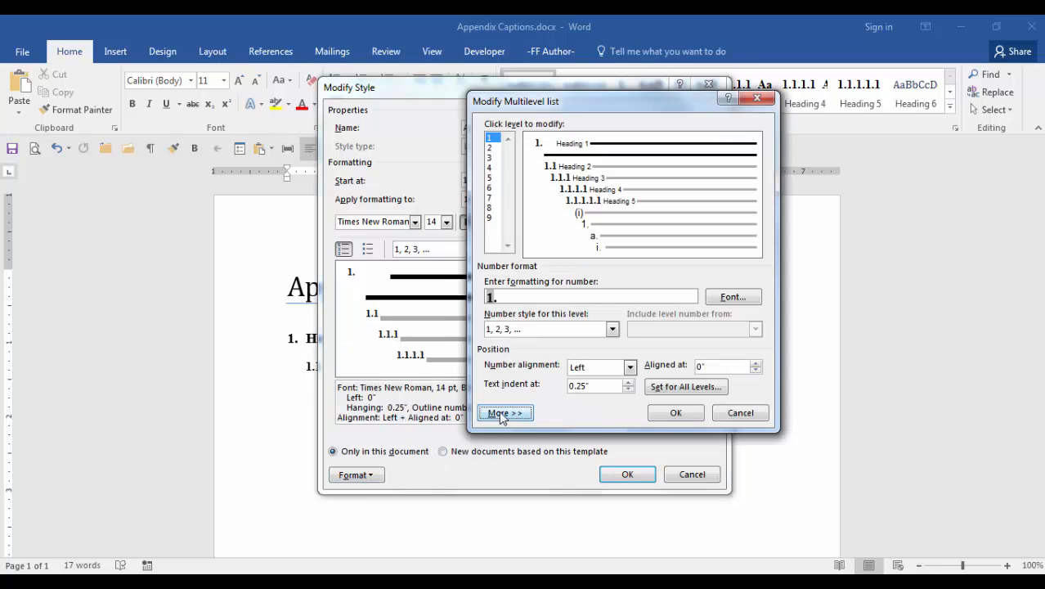
{"action": "left_click", "coordinate": [505, 413]}
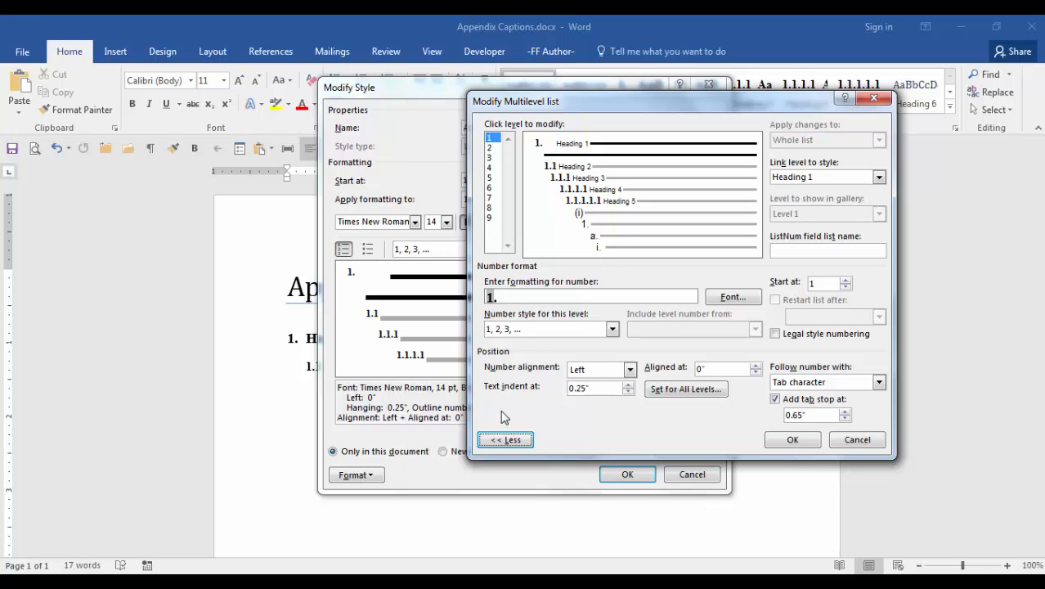
Link level 6 of the multilevel list to the Heading 6 style
{"action": "left_click", "coordinate": [490, 188]}
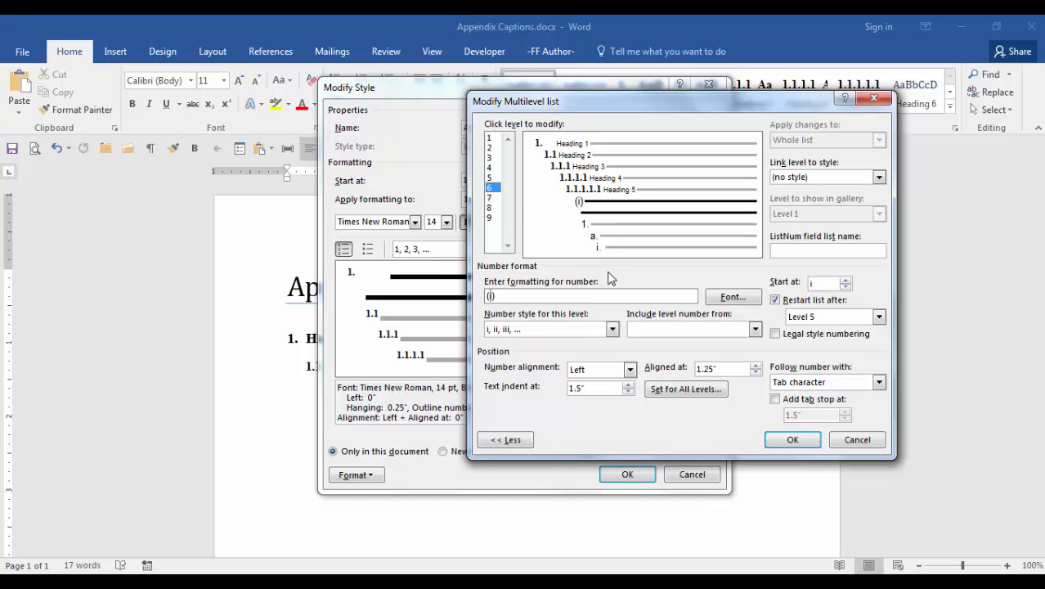
{"action": "left_click", "coordinate": [878, 177]}
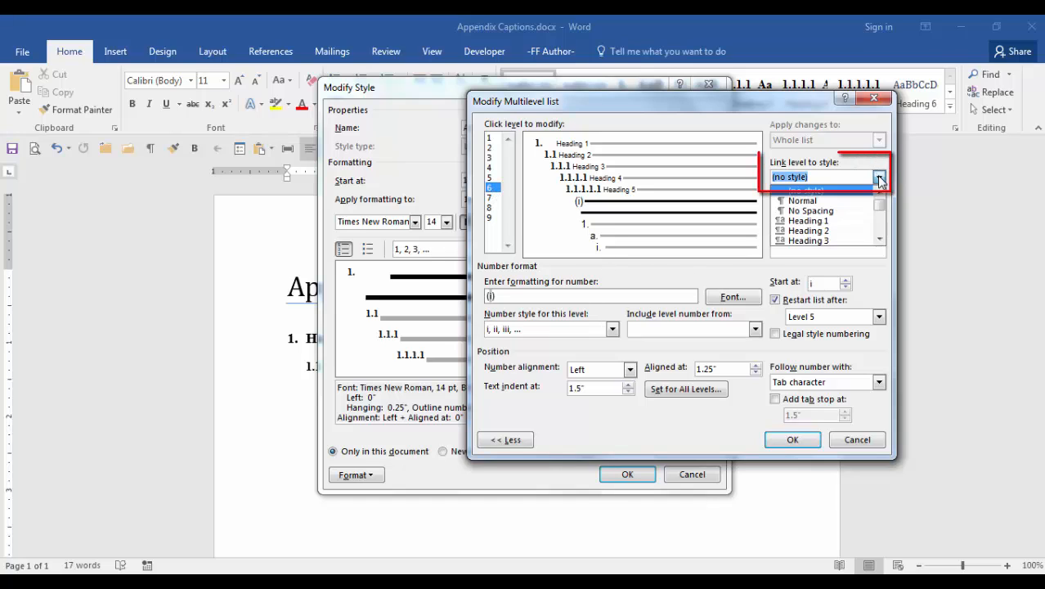
{"action": "left_click", "coordinate": [883, 238]}
{"action": "left_click", "coordinate": [883, 237]}
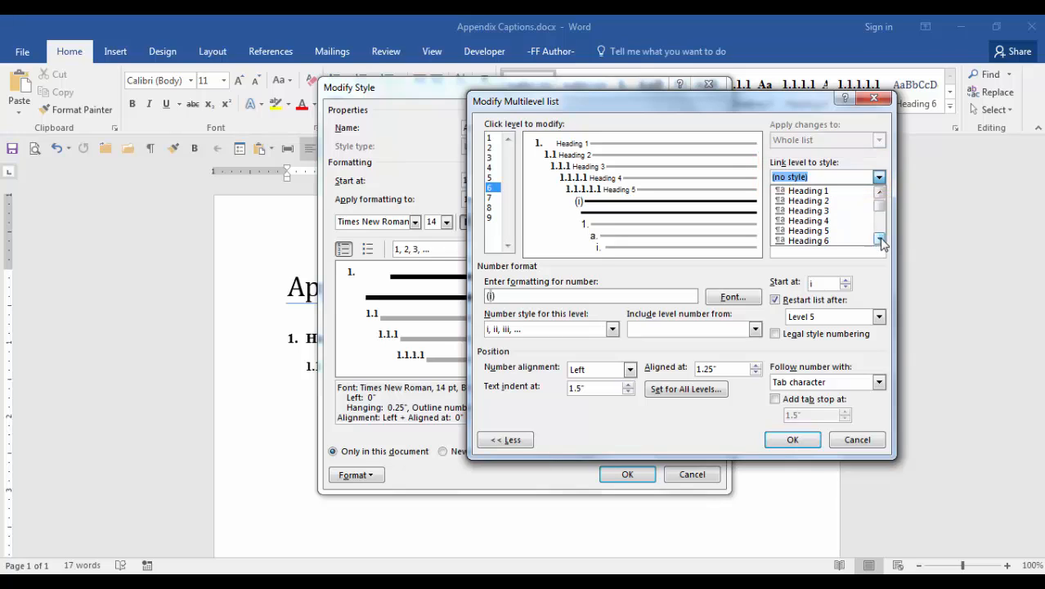
{"action": "left_click", "coordinate": [818, 242]}
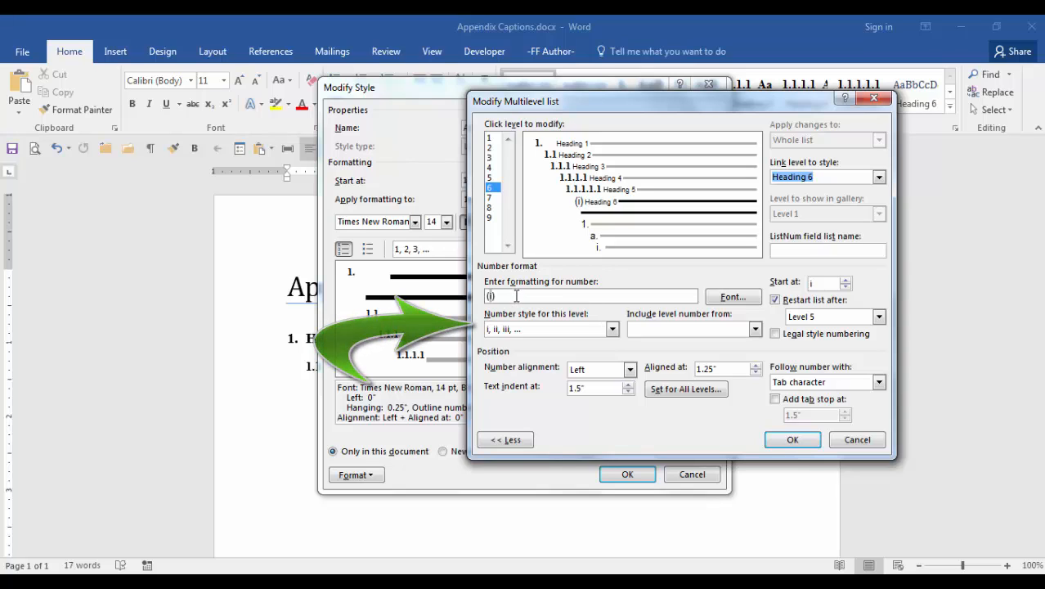
Set level 6's number style to A, B, C, … and its number format to "Appendix A." without parentheses, keeping the number field
{"action": "left_click", "coordinate": [612, 330]}
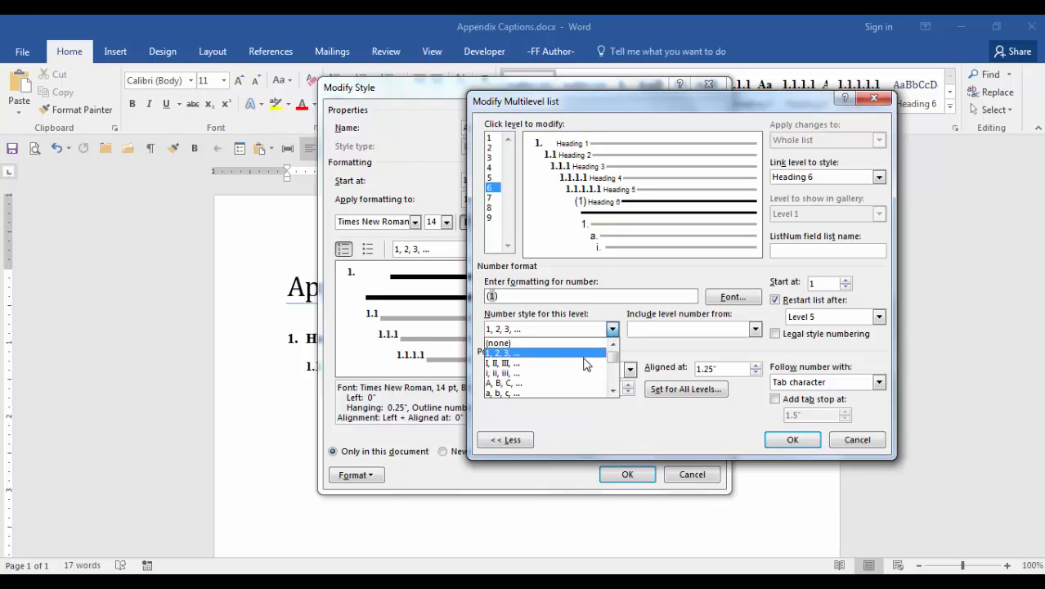
{"action": "left_click", "coordinate": [577, 389]}
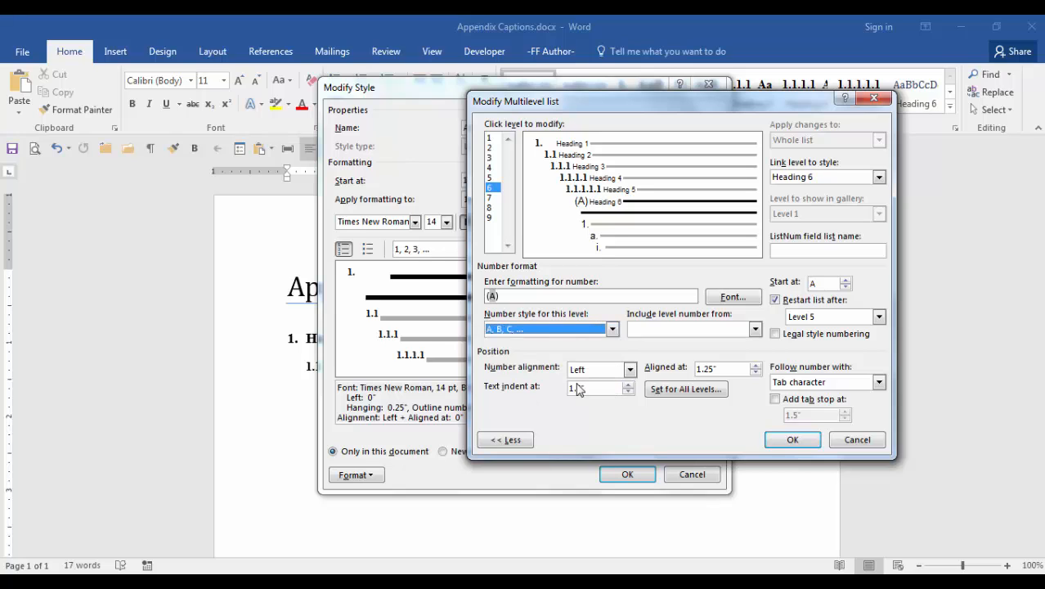
{"action": "left_click", "coordinate": [522, 296]}
{"action": "key", "text": "BackSpace"}
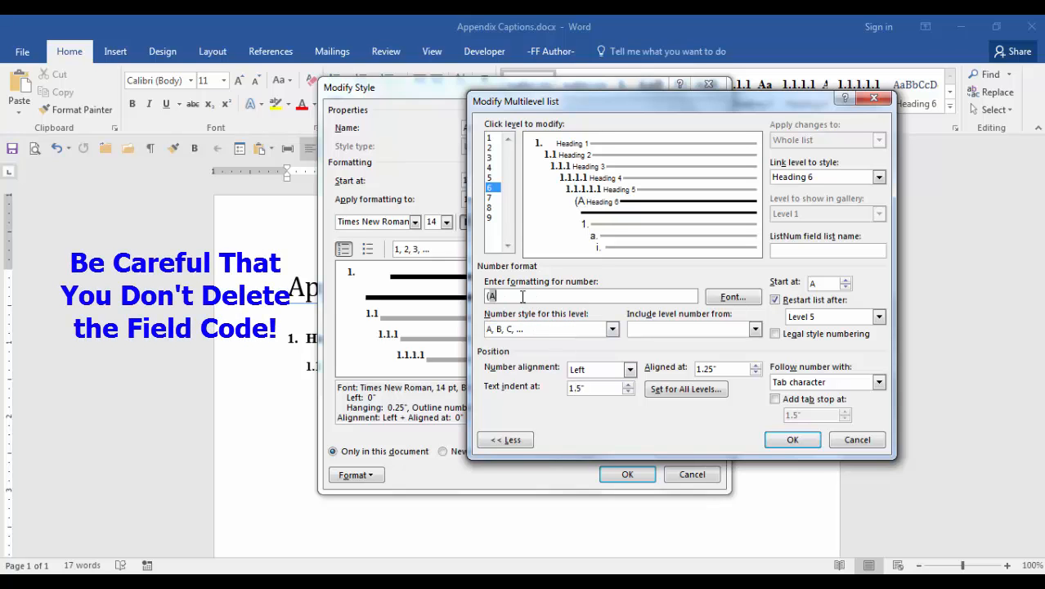
{"action": "key", "text": "Left"}
{"action": "key", "text": "BackSpace"}
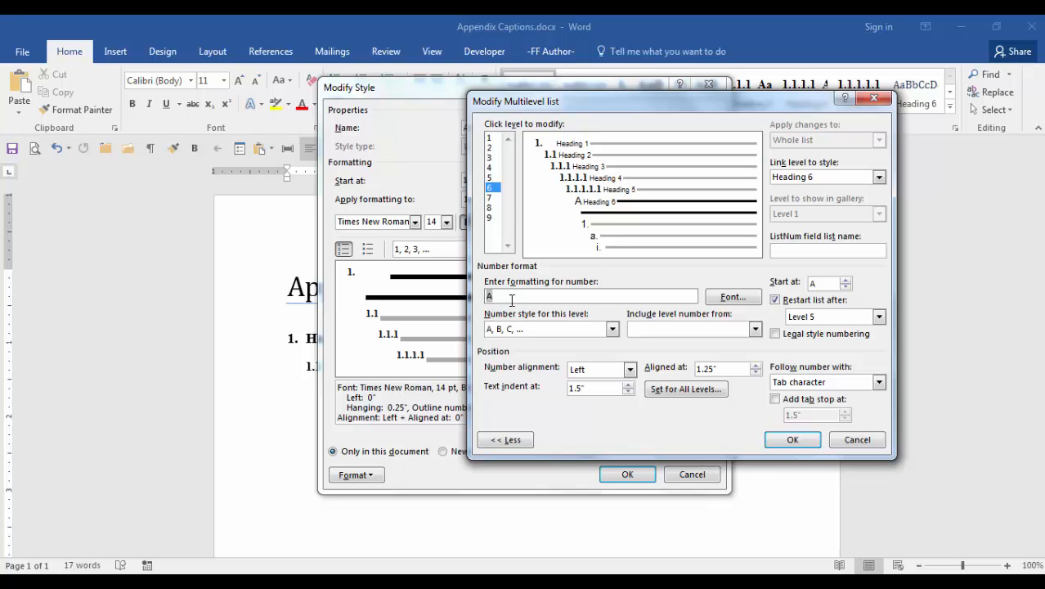
{"action": "type", "text": "Appendix A"}
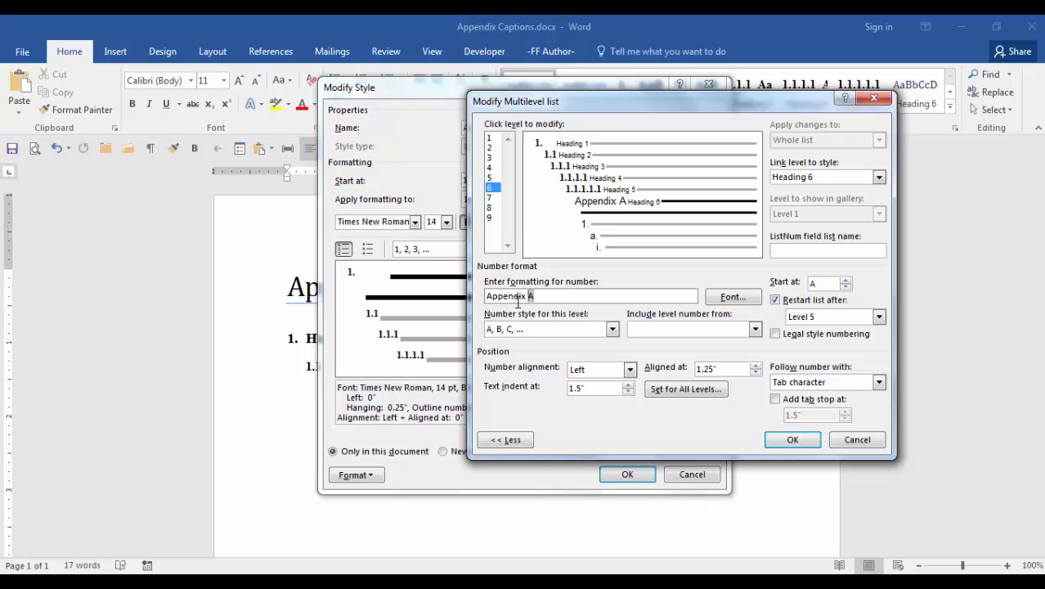
{"action": "left_click", "coordinate": [551, 297]}
{"action": "type", "text": "."}
Format the level 6 number in Times New Roman, Bold, size 14
{"action": "left_click", "coordinate": [733, 297]}
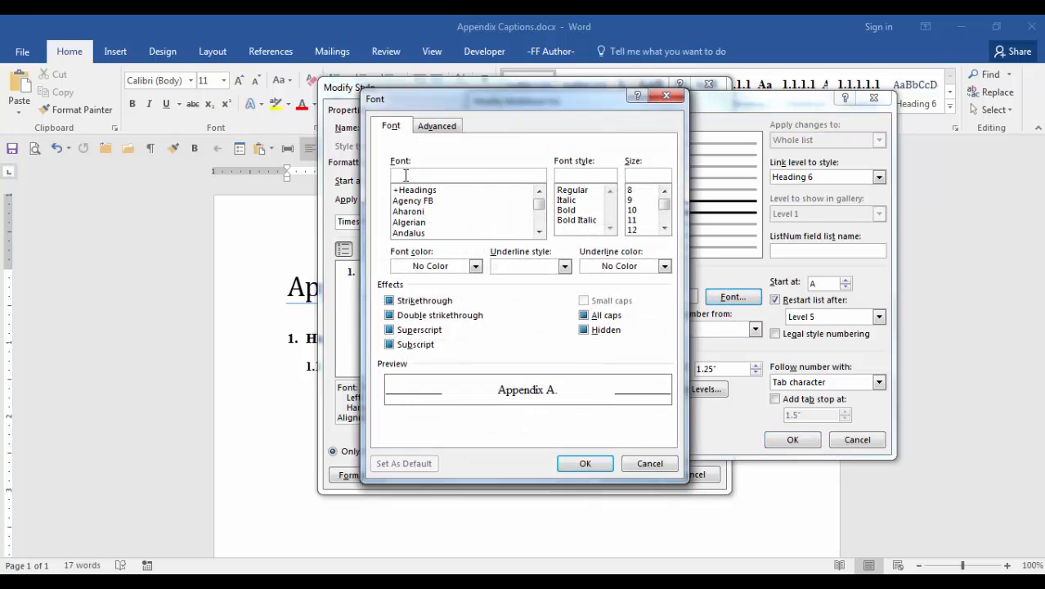
{"action": "type", "text": "ti"}
{"action": "left_click", "coordinate": [418, 191]}
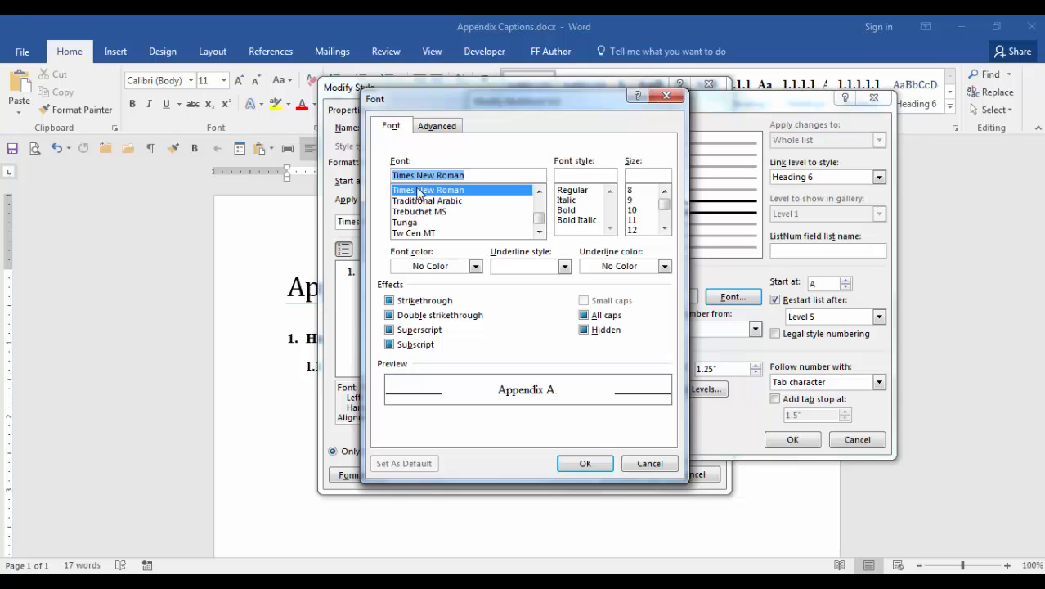
{"action": "left_click", "coordinate": [572, 210]}
{"action": "left_click", "coordinate": [665, 228]}
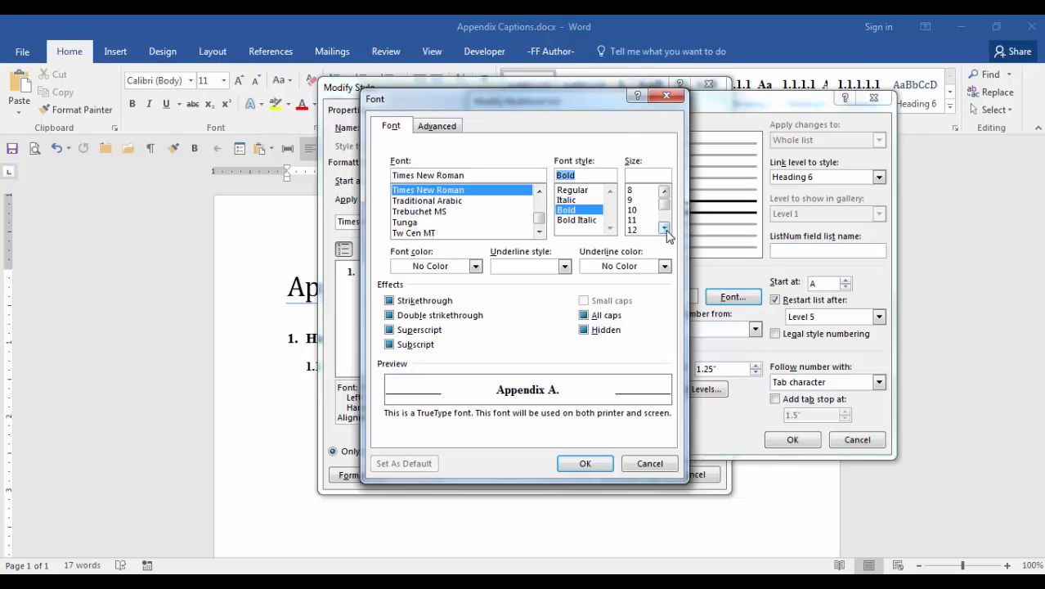
{"action": "left_click", "coordinate": [634, 230]}
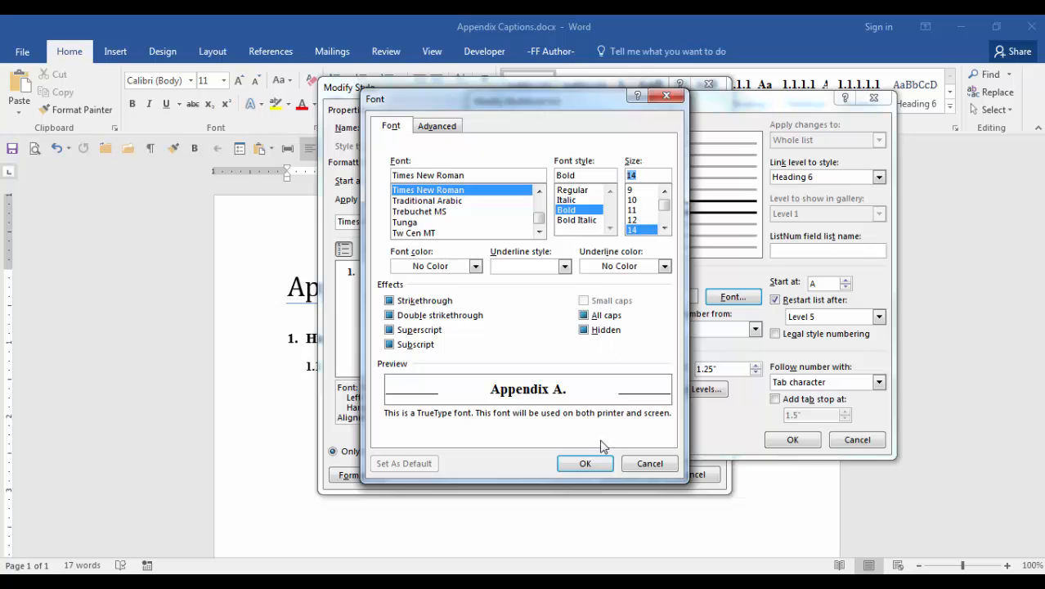
{"action": "left_click", "coordinate": [588, 463]}
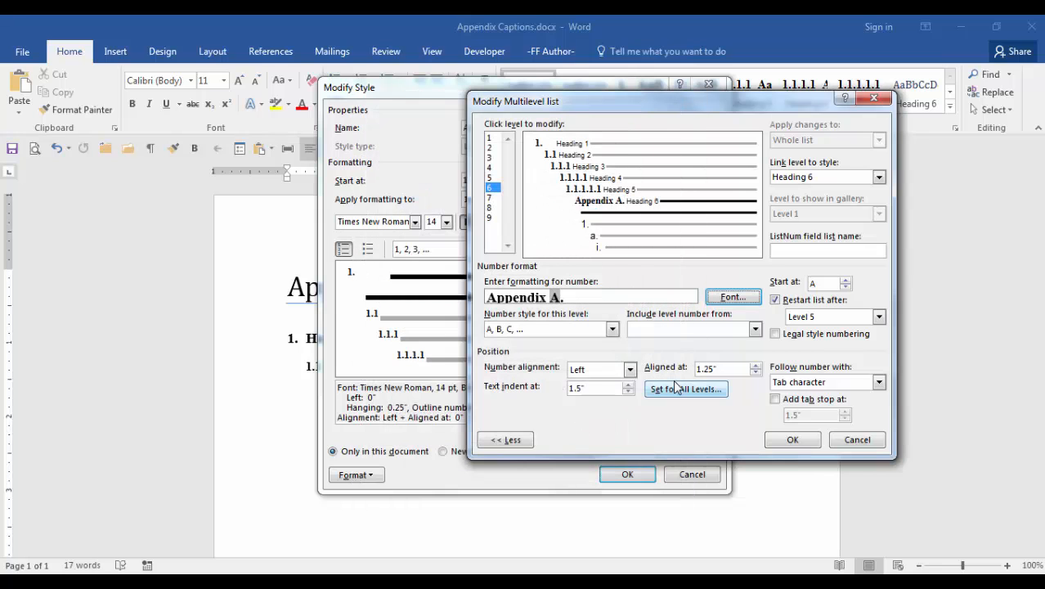
Align the level 6 number at 0, add a tab stop at 1.5", and accept the list style changes
{"action": "left_click", "coordinate": [731, 369]}
{"action": "left_click_drag", "start_coordinate": [732, 369], "coordinate": [695, 369]}
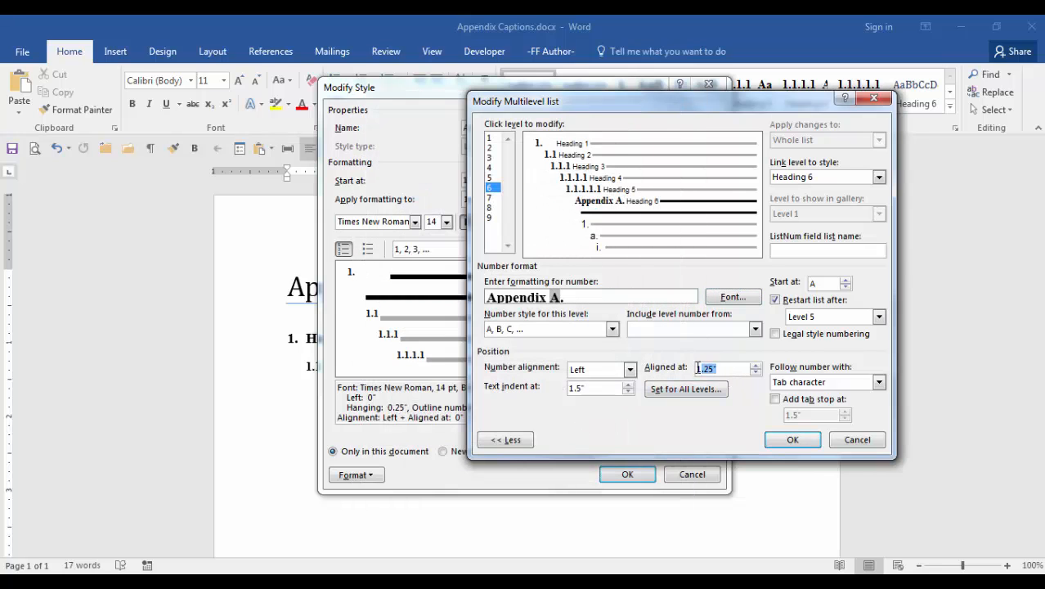
{"action": "type", "text": "0"}
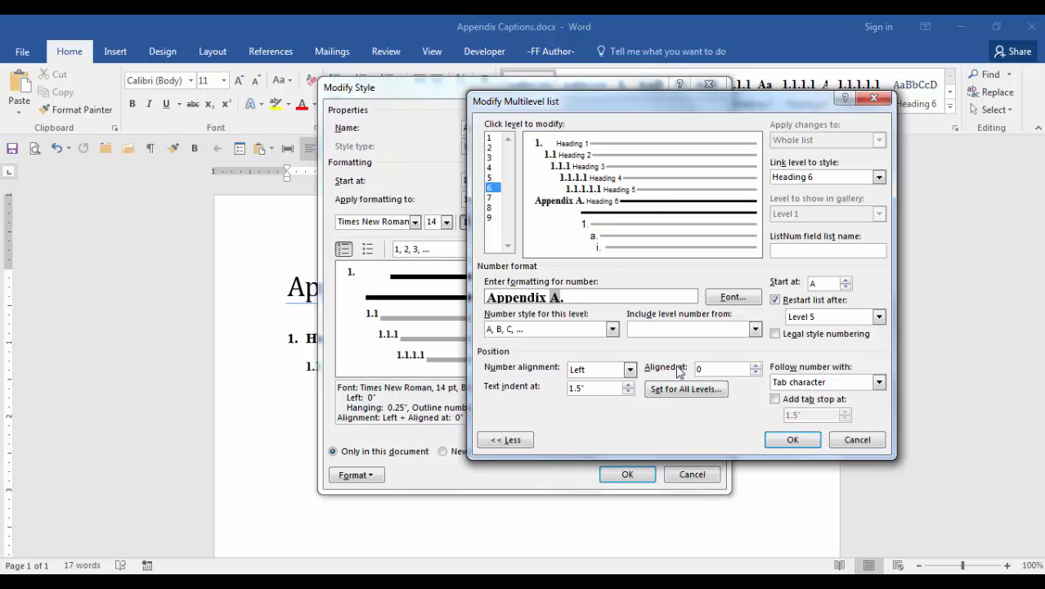
{"action": "left_click", "coordinate": [774, 400]}
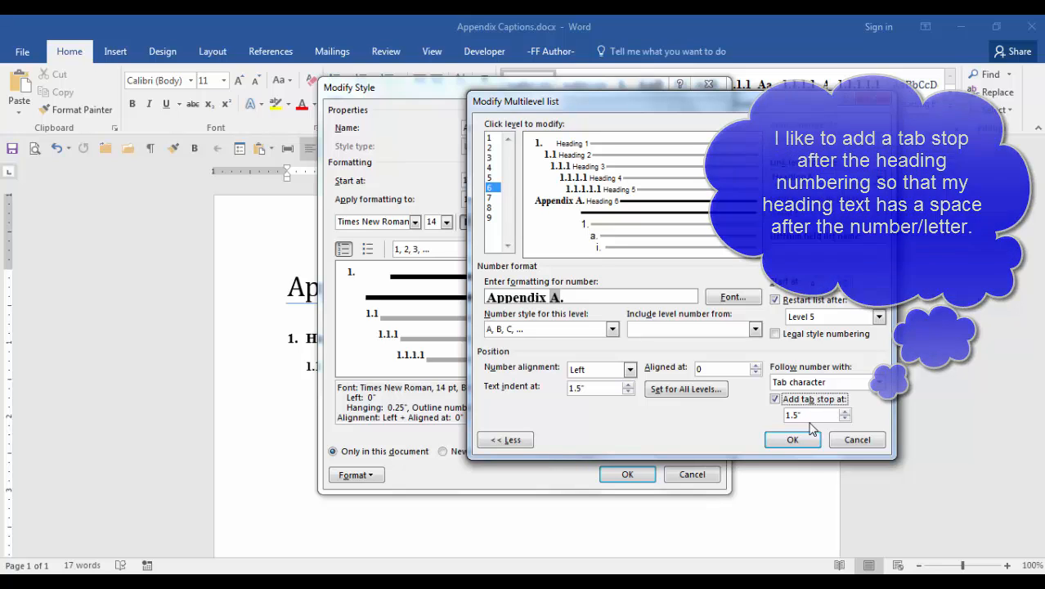
{"action": "left_click", "coordinate": [792, 439]}
{"action": "left_click", "coordinate": [627, 475]}
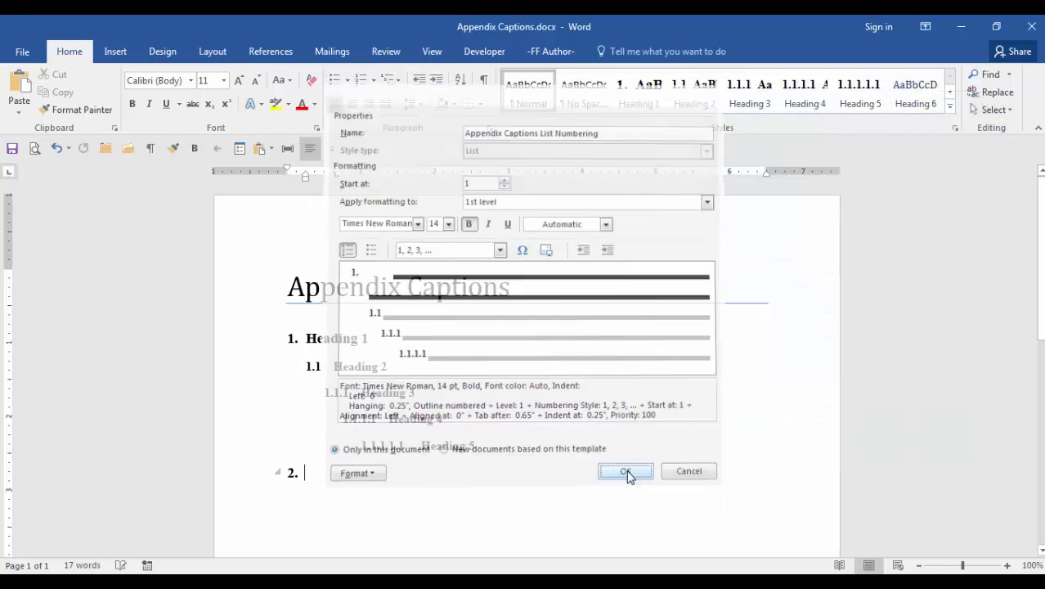
Apply Heading 6 to the empty paragraph below Heading 5 and open that style for modification
{"action": "left_click", "coordinate": [913, 95]}
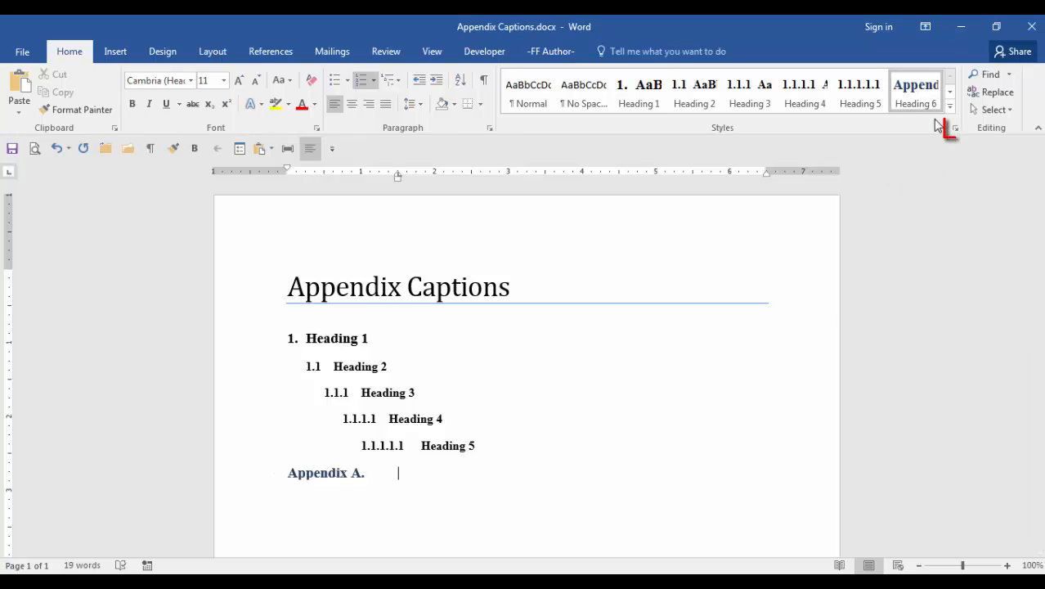
{"action": "left_click", "coordinate": [955, 129]}
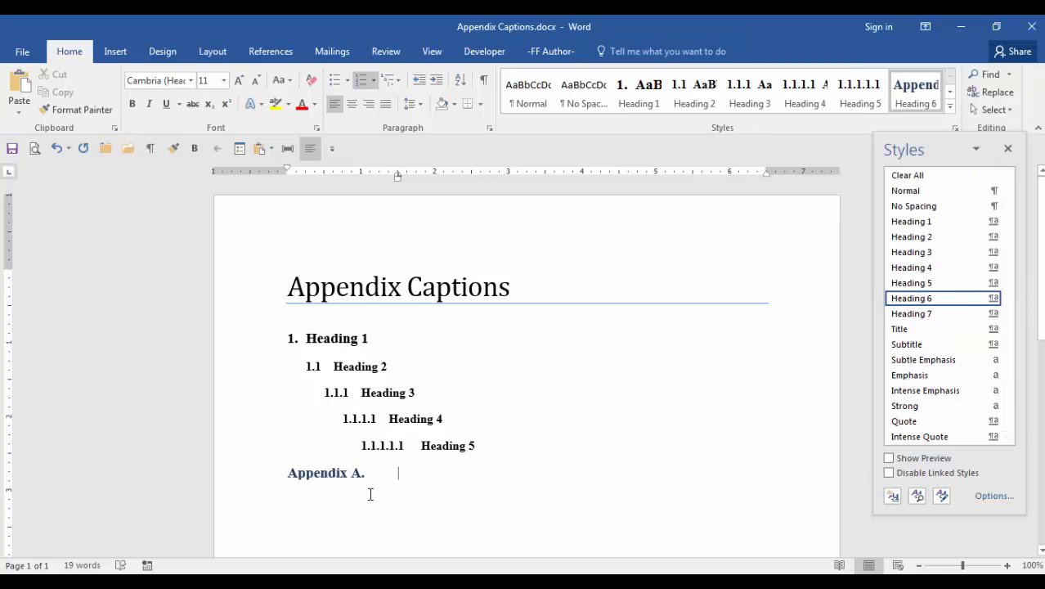
{"action": "left_click", "coordinate": [991, 298]}
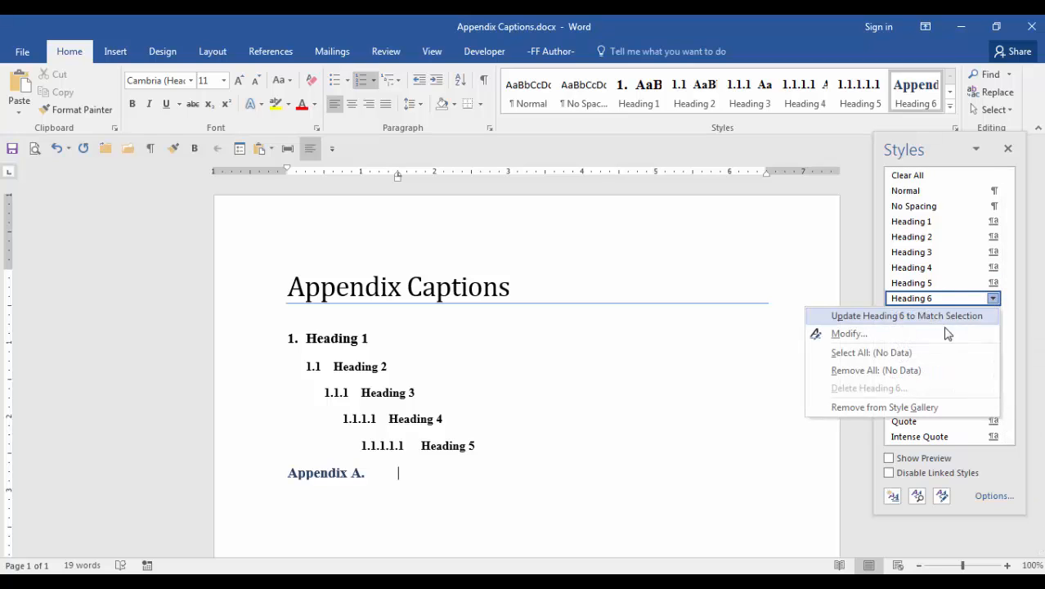
{"action": "left_click", "coordinate": [938, 335]}
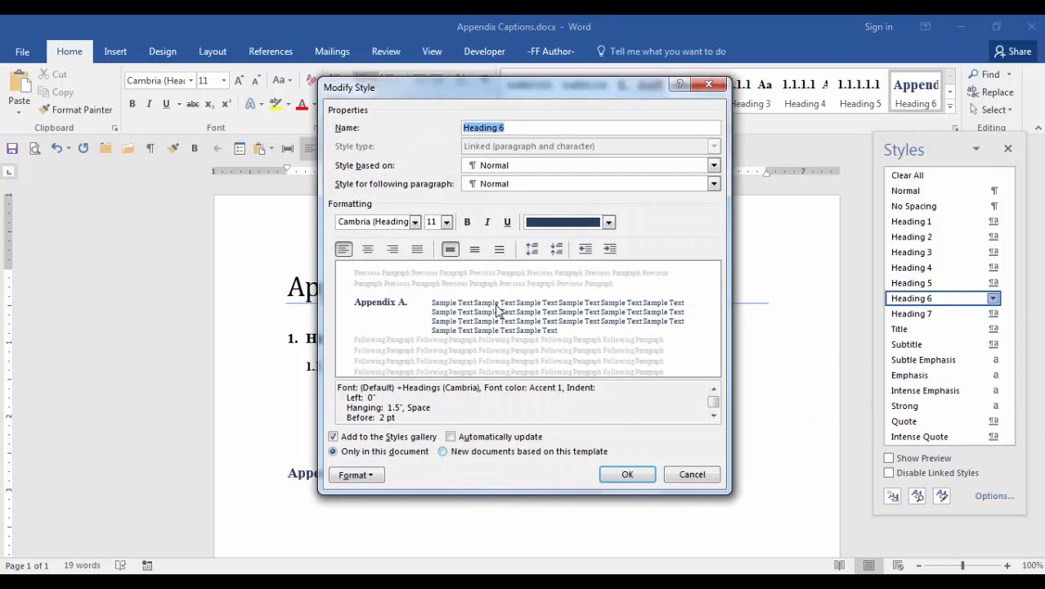
Set the Heading 6 style to Times New Roman, 14 pt, bold, Automatic font color and centered alignment
{"action": "left_click", "coordinate": [415, 221]}
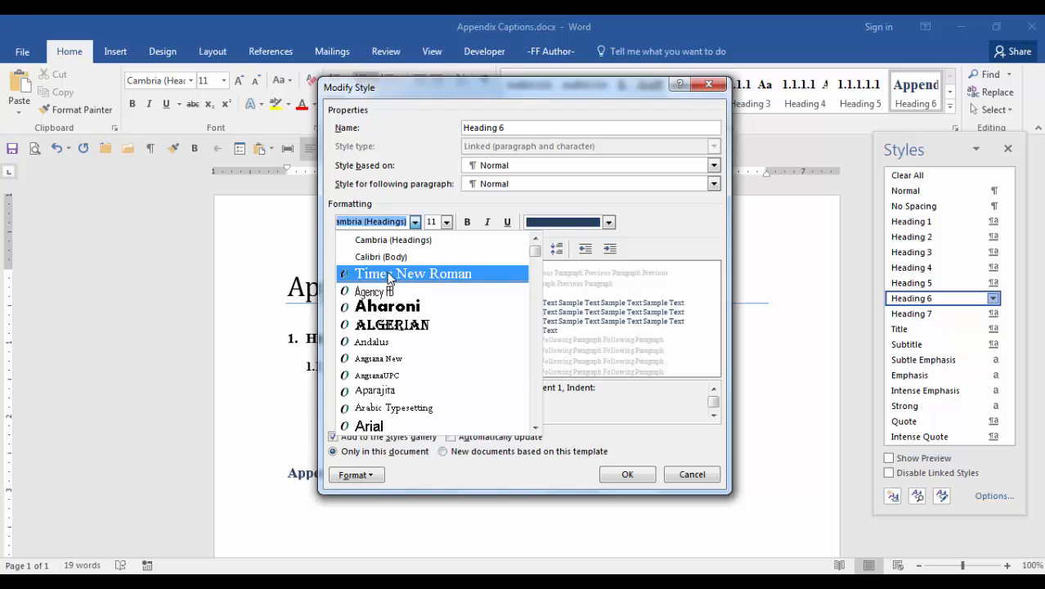
{"action": "left_click", "coordinate": [388, 275]}
{"action": "left_click", "coordinate": [446, 222]}
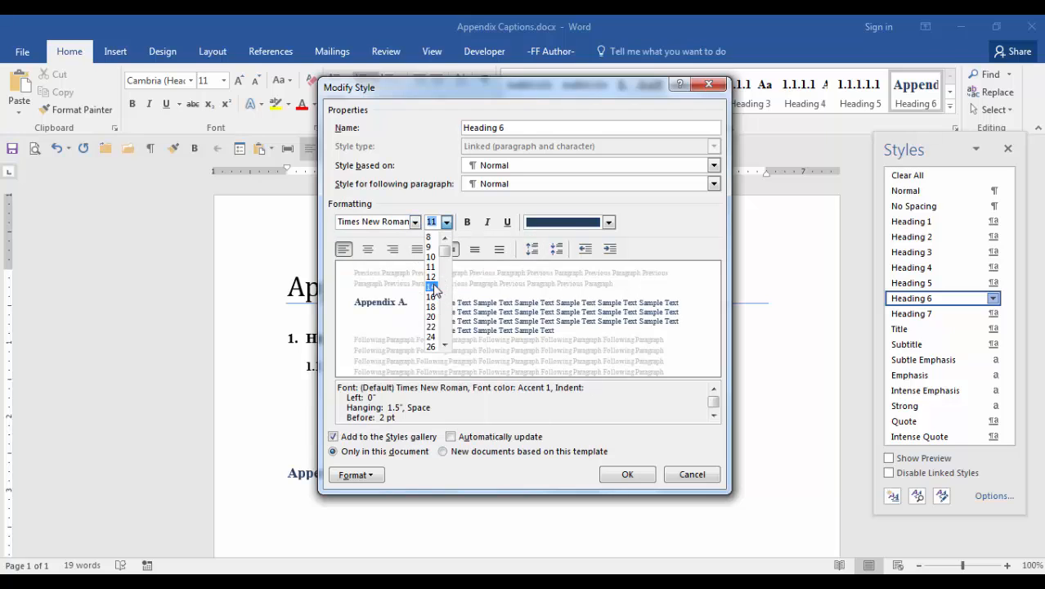
{"action": "left_click", "coordinate": [430, 286]}
{"action": "left_click", "coordinate": [466, 222]}
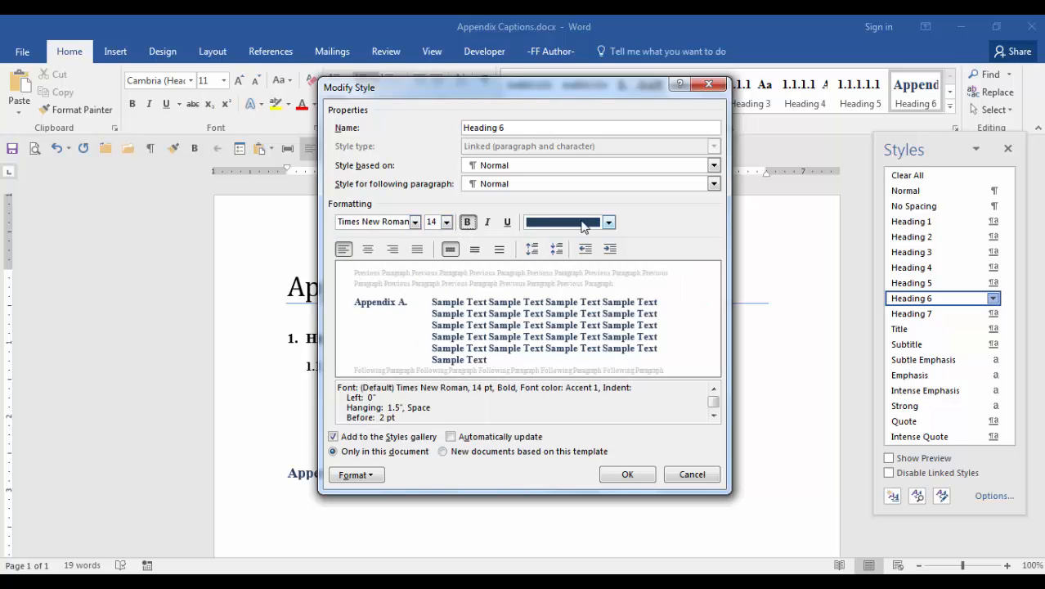
{"action": "left_click", "coordinate": [609, 221]}
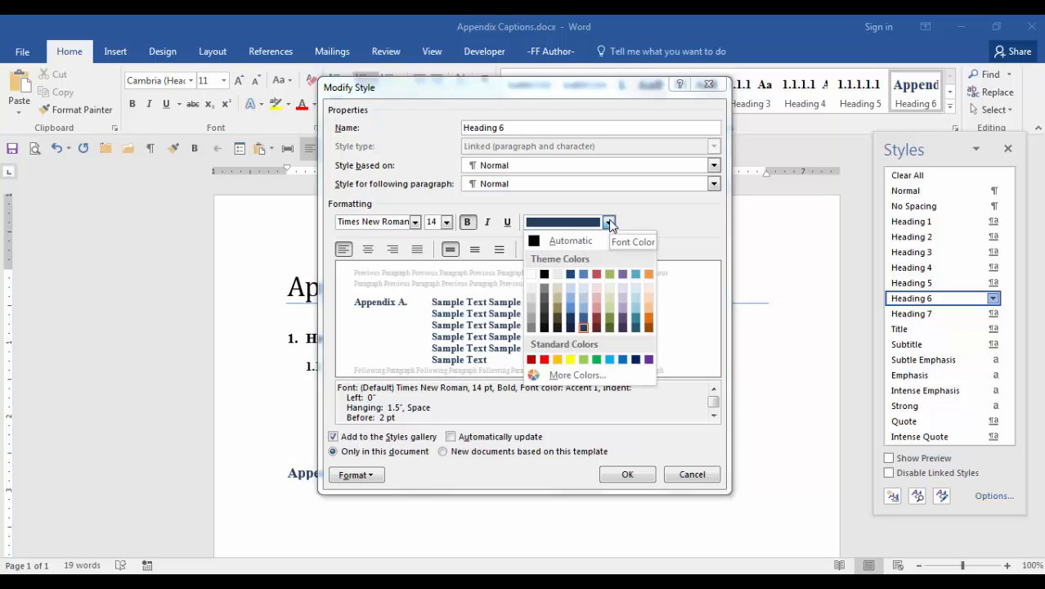
{"action": "left_click", "coordinate": [566, 244]}
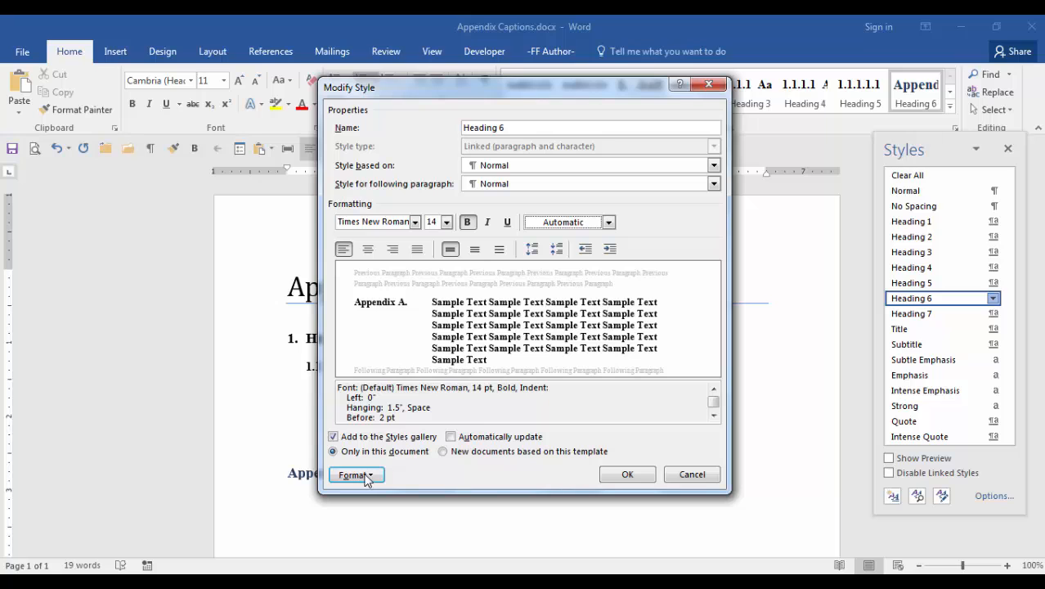
{"action": "left_click", "coordinate": [368, 248]}
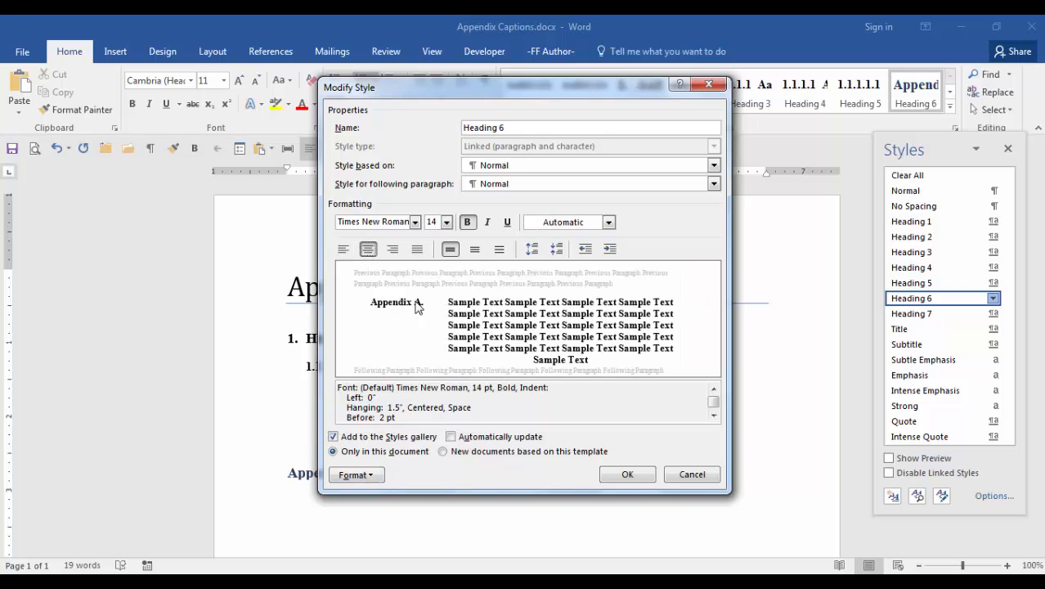
{"action": "left_click", "coordinate": [627, 474]}
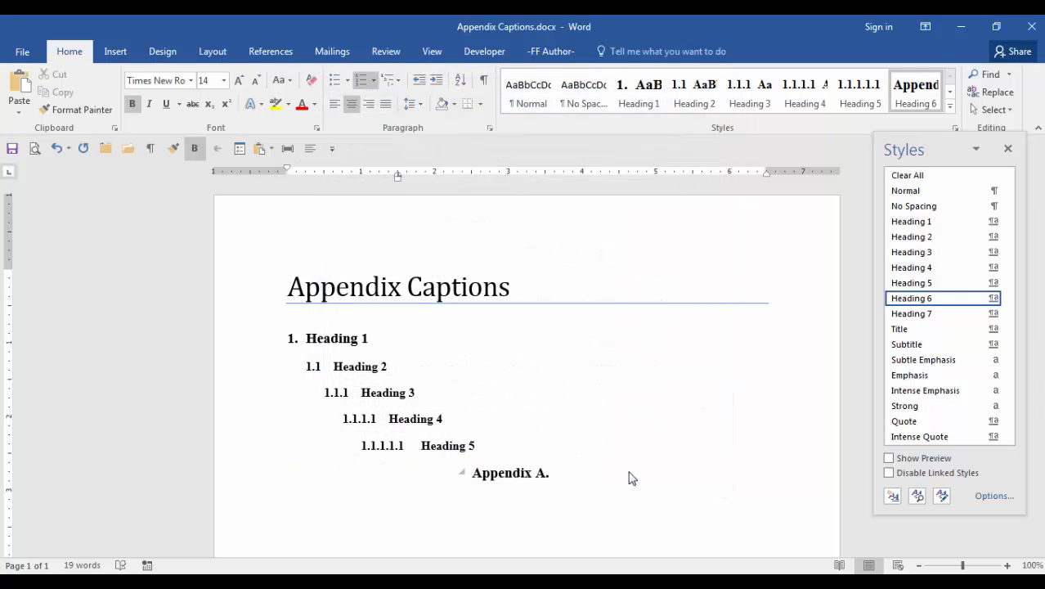
Title the Appendix A heading "Figure and Tables" and start a new paragraph below it
{"action": "type", "text": "Figure and Tables"}
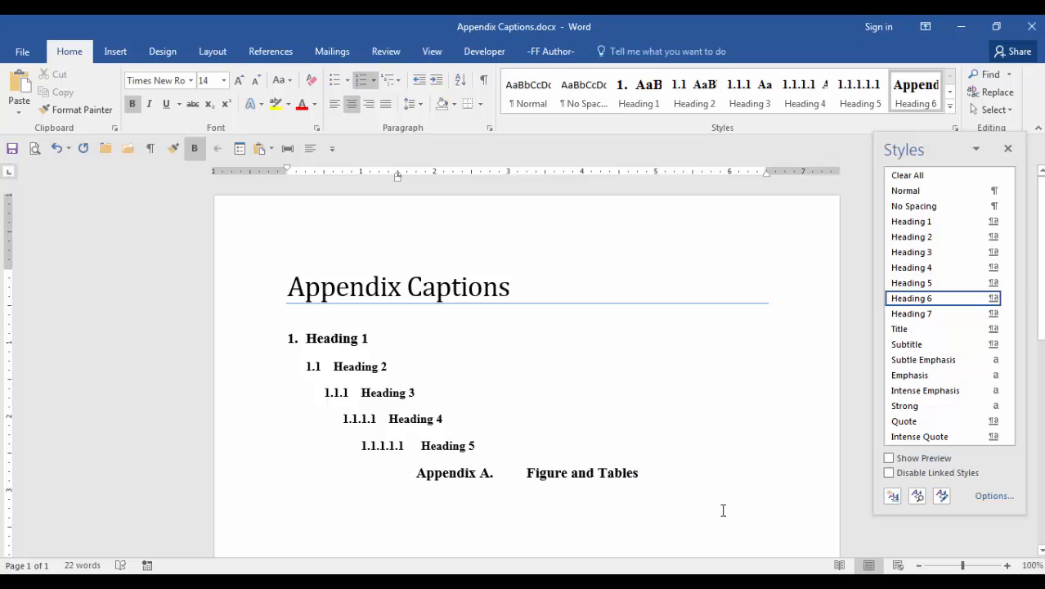
{"action": "key", "text": "Return"}
Insert a Figure caption below the appendix heading, with numbering that includes the chapter number from Heading 6
{"action": "left_click", "coordinate": [263, 51]}
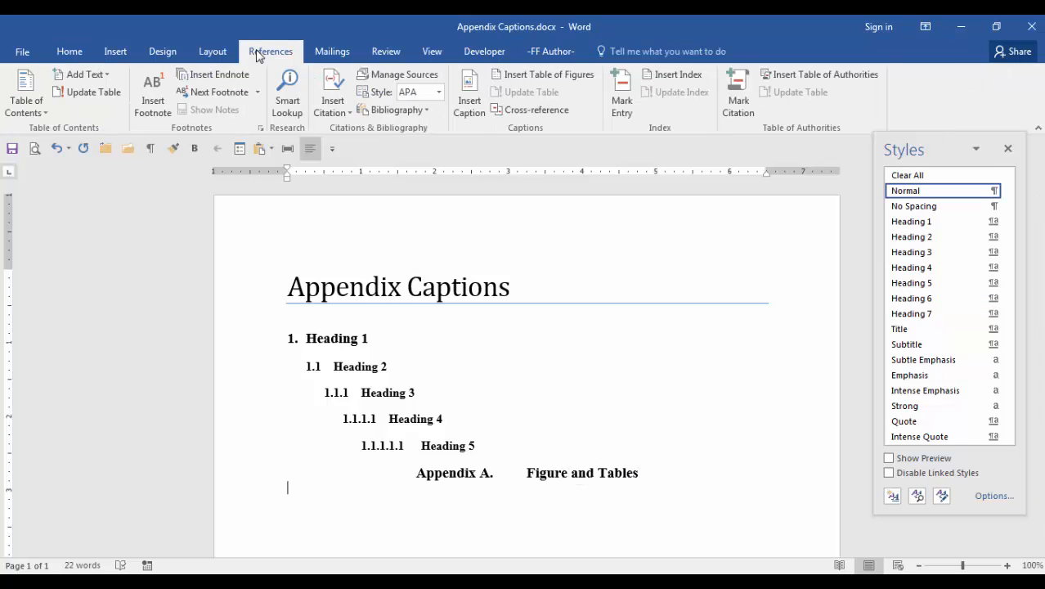
{"action": "left_click", "coordinate": [469, 98]}
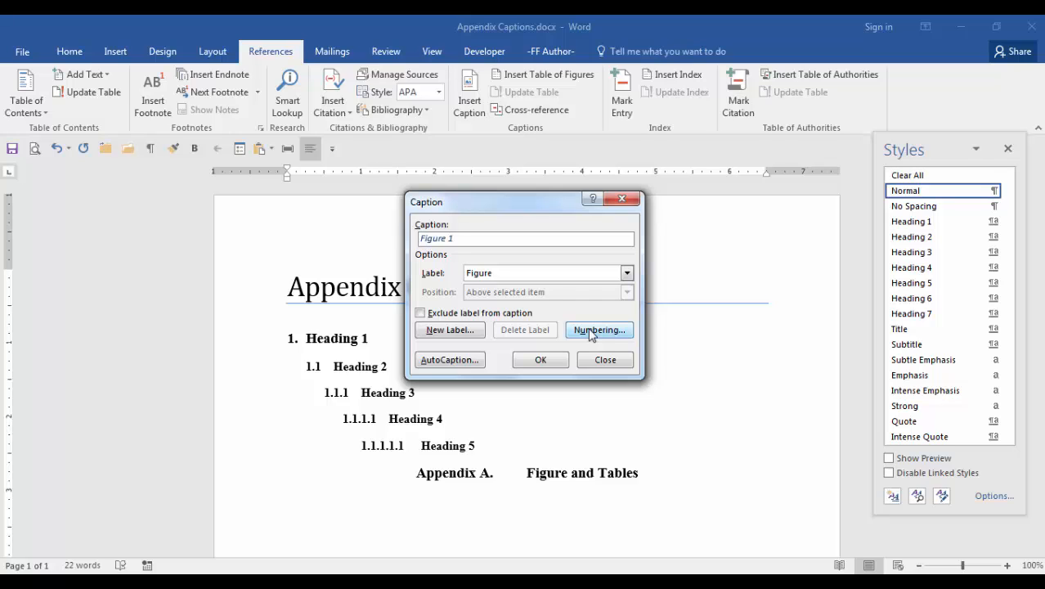
{"action": "left_click", "coordinate": [590, 331]}
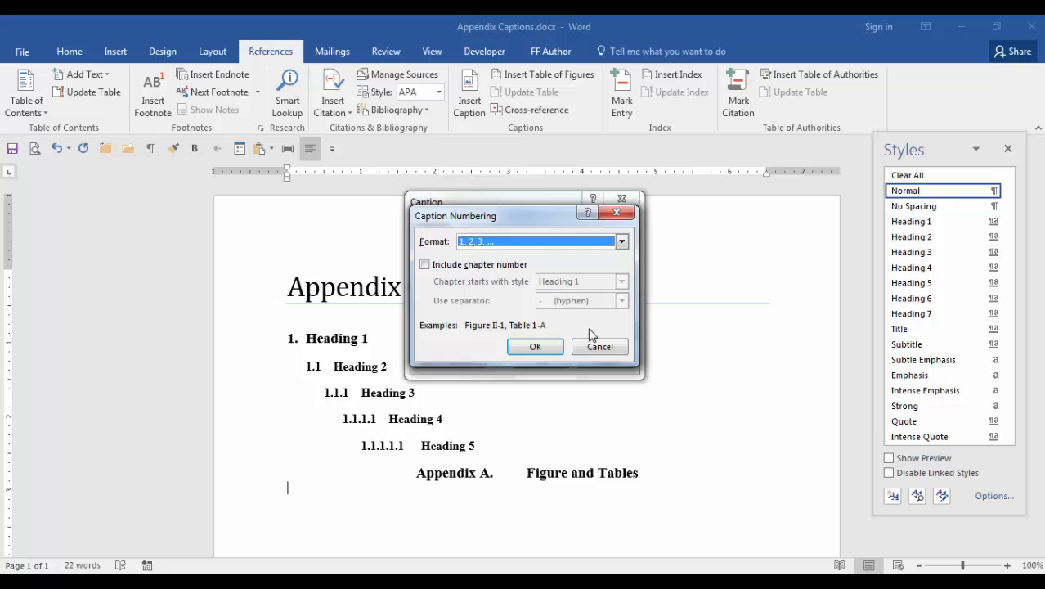
{"action": "left_click", "coordinate": [425, 265]}
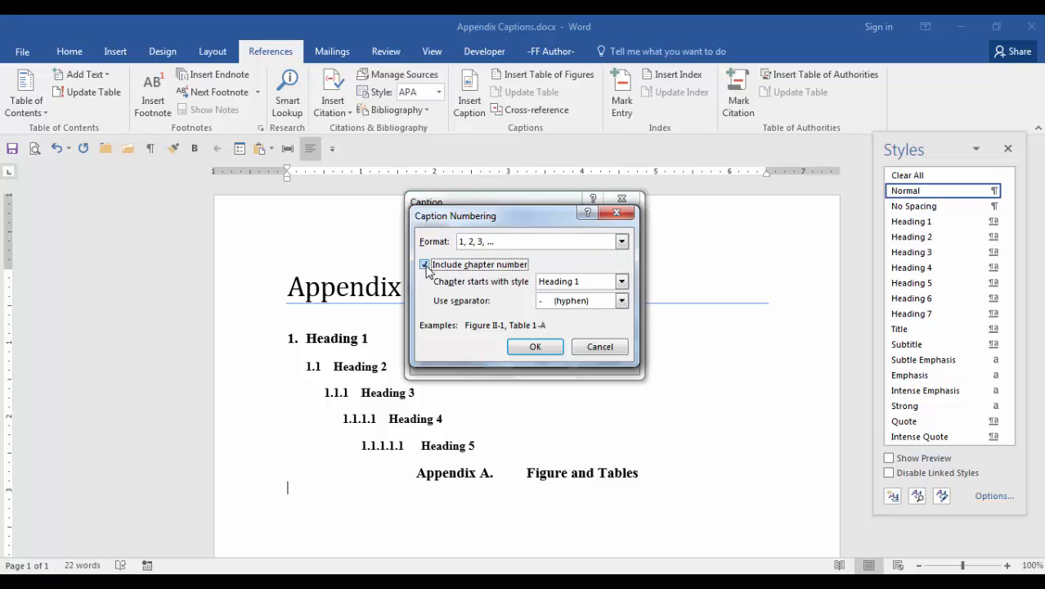
{"action": "left_click", "coordinate": [621, 281]}
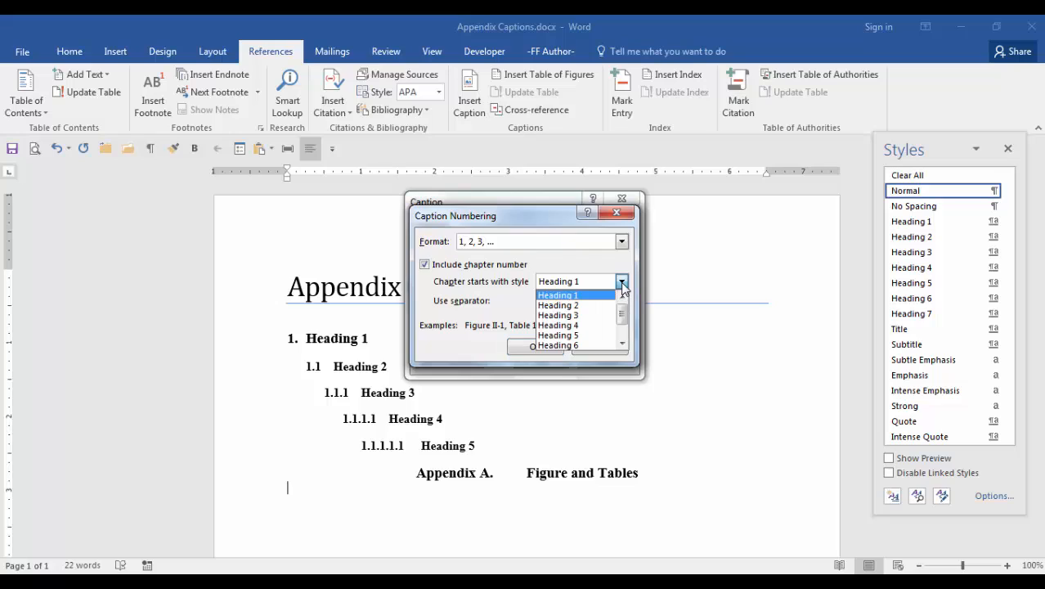
{"action": "left_click", "coordinate": [595, 346]}
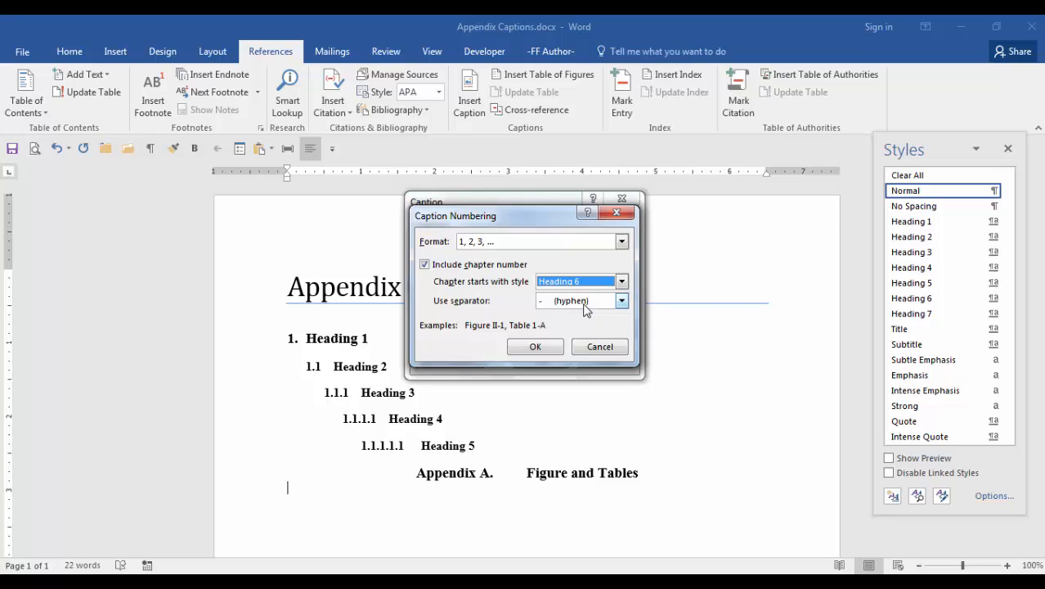
{"action": "left_click", "coordinate": [534, 347]}
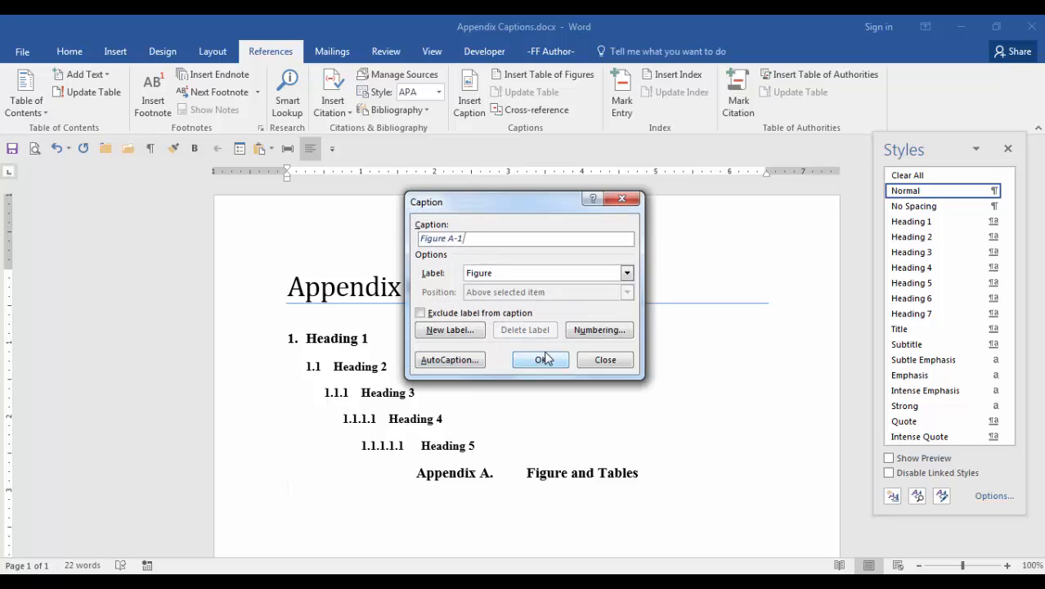
{"action": "left_click", "coordinate": [540, 360]}
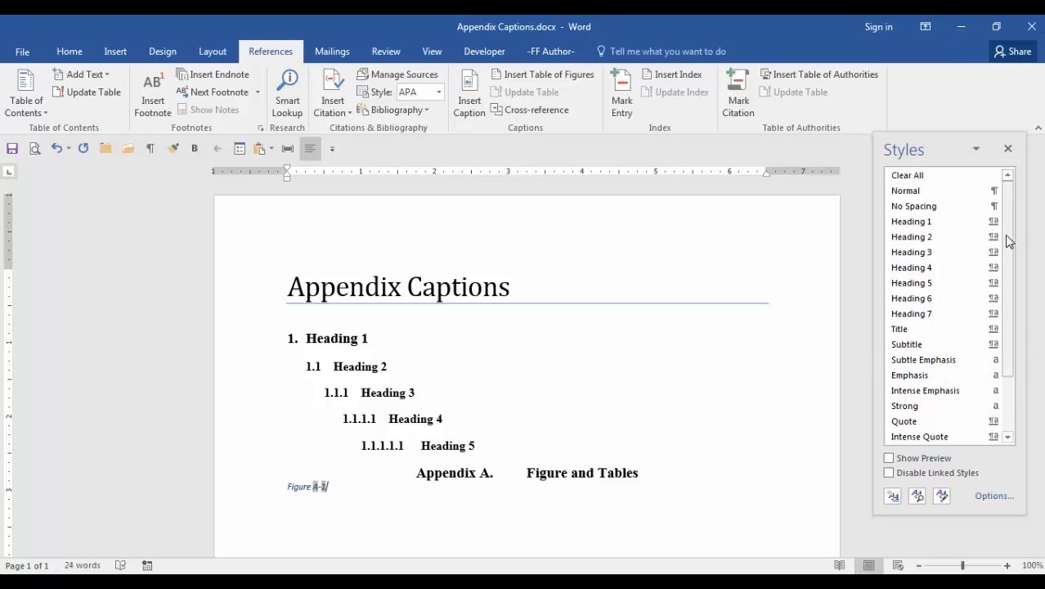
Modify the Caption style to Times New Roman, 12 pt, bold, without italics and with Automatic font color
{"action": "left_click_drag", "start_coordinate": [1007, 240], "coordinate": [1017, 350]}
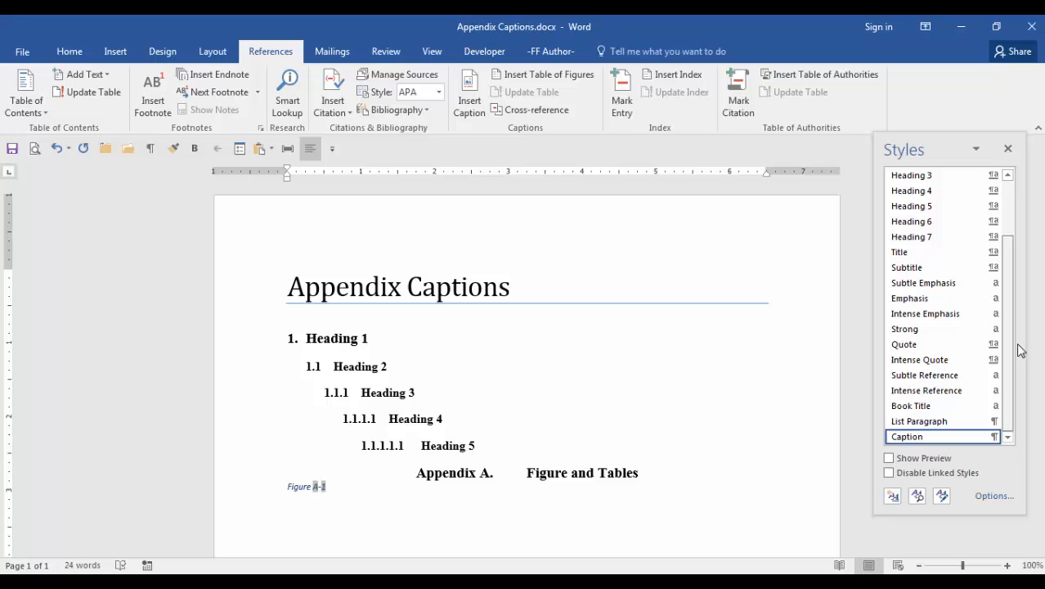
{"action": "left_click", "coordinate": [993, 437]}
{"action": "left_click", "coordinate": [957, 473]}
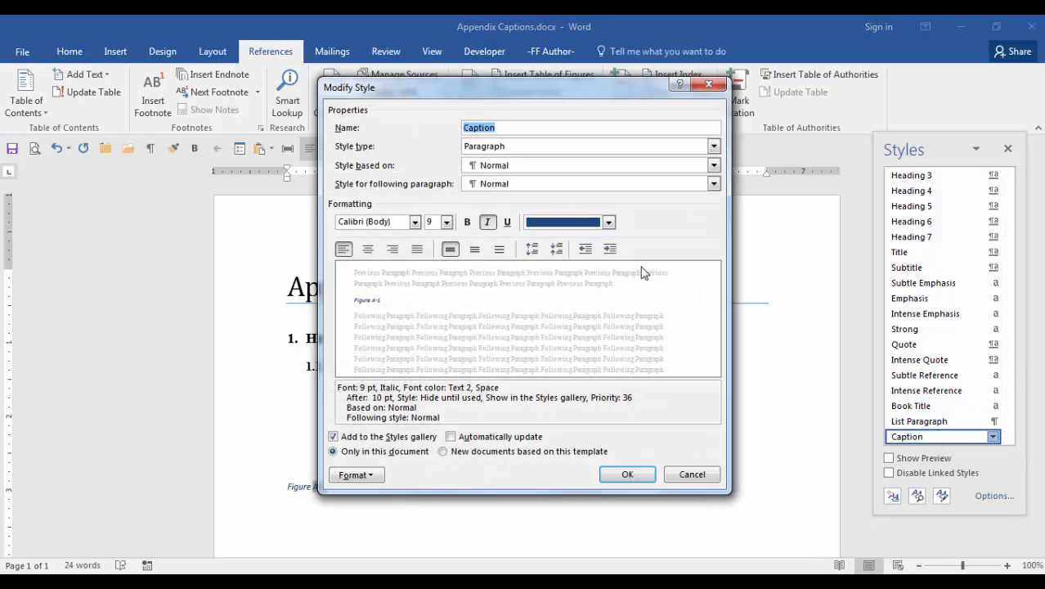
{"action": "left_click", "coordinate": [416, 222]}
{"action": "left_click", "coordinate": [413, 273]}
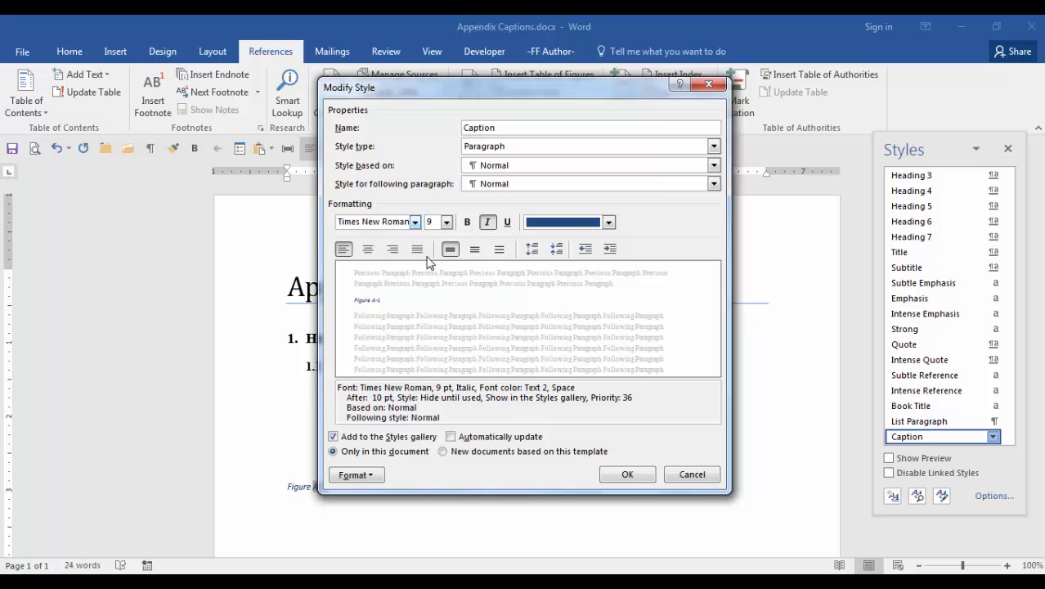
{"action": "left_click", "coordinate": [447, 222]}
{"action": "left_click", "coordinate": [431, 277]}
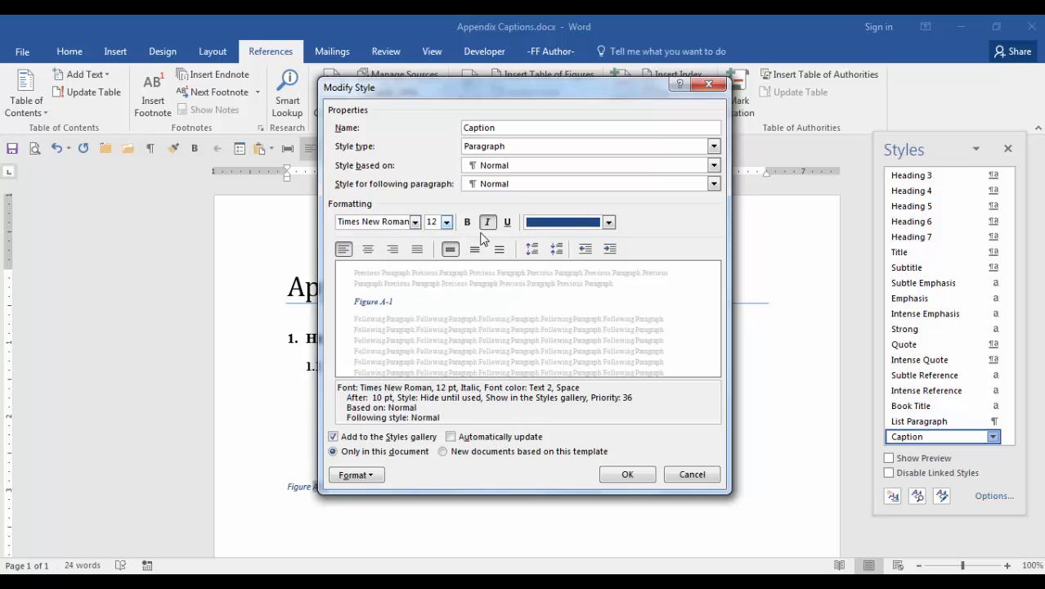
{"action": "left_click", "coordinate": [467, 222]}
{"action": "left_click", "coordinate": [488, 223]}
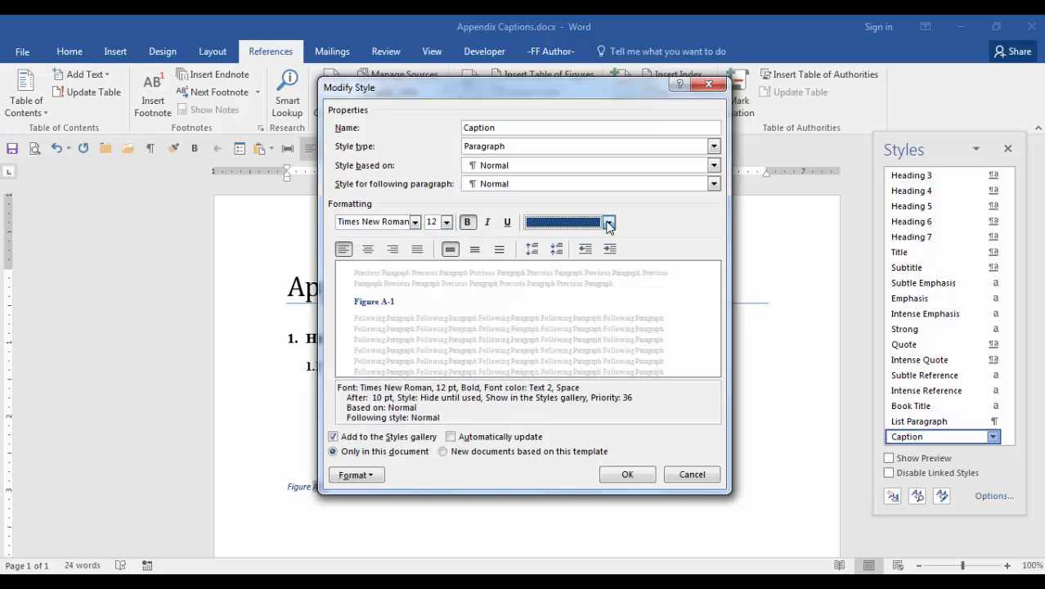
{"action": "left_click", "coordinate": [608, 223]}
{"action": "left_click", "coordinate": [565, 238]}
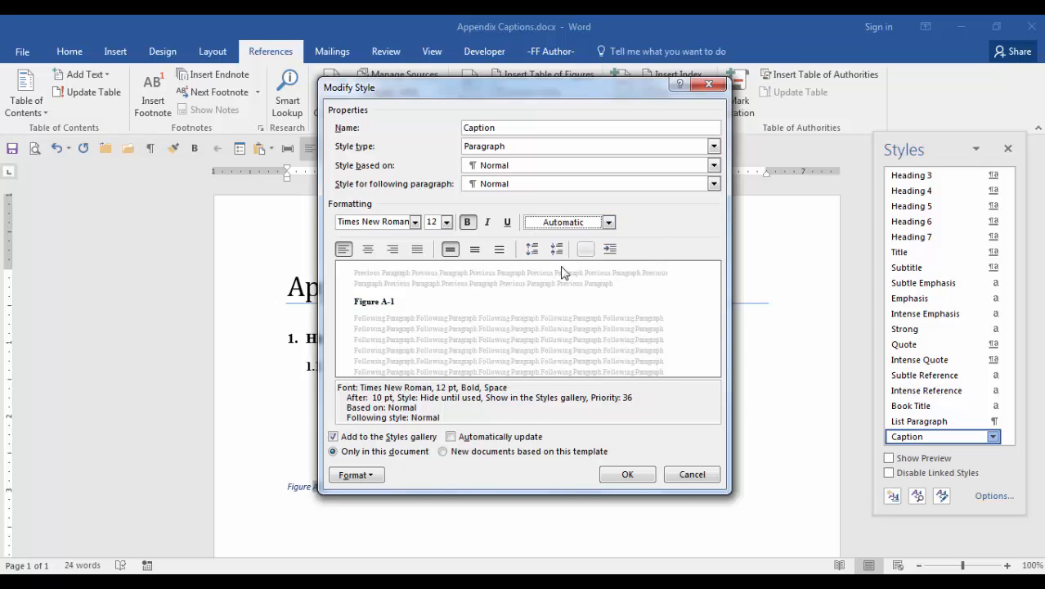
{"action": "left_click", "coordinate": [627, 475]}
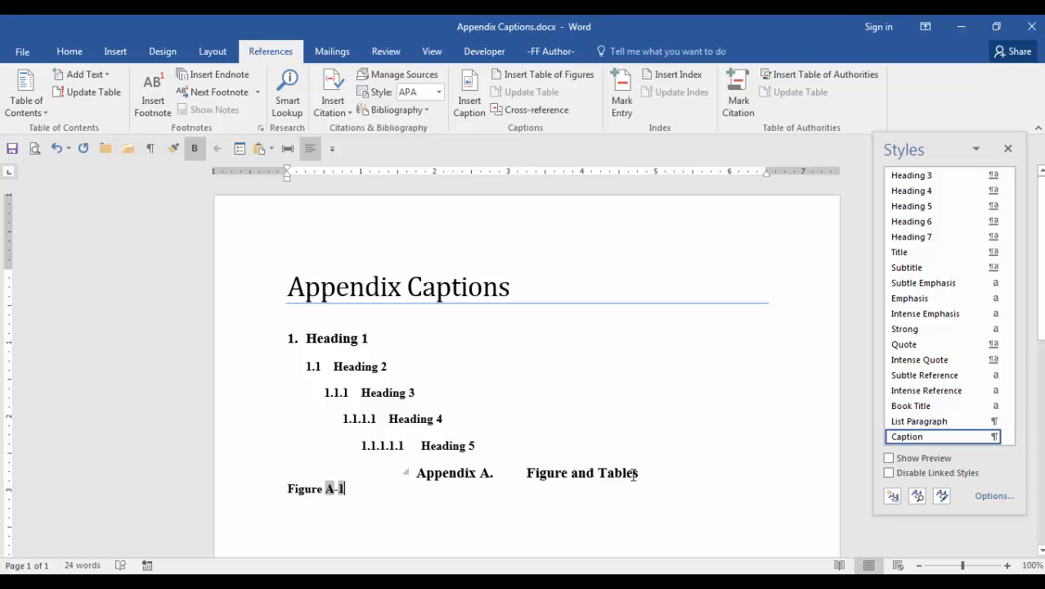
Insert a Table caption in a new paragraph below the figure caption, including the chapter number from Heading 6
{"action": "key", "text": "Return"}
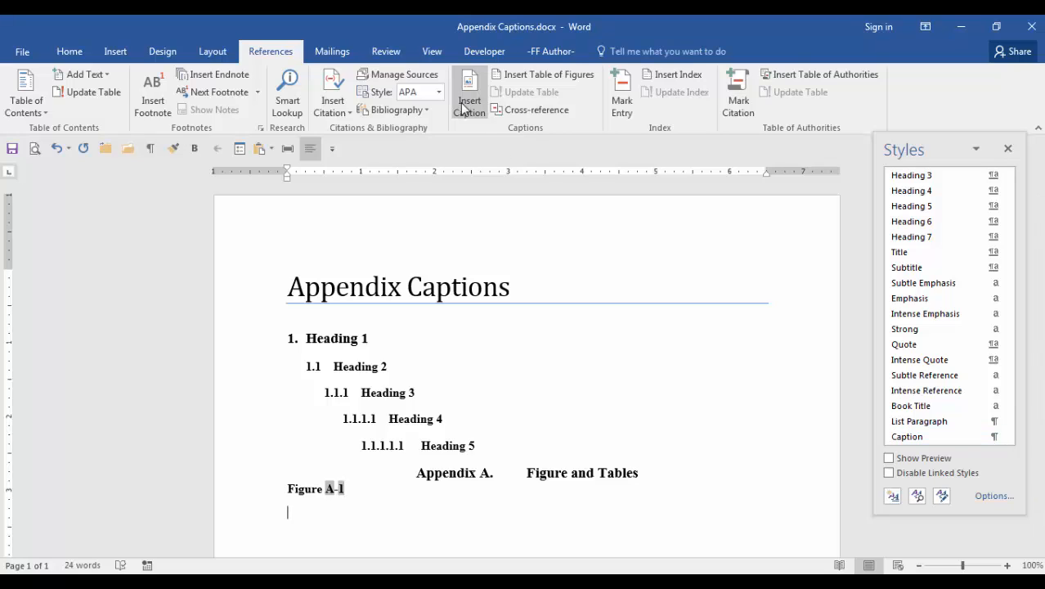
{"action": "left_click", "coordinate": [471, 107]}
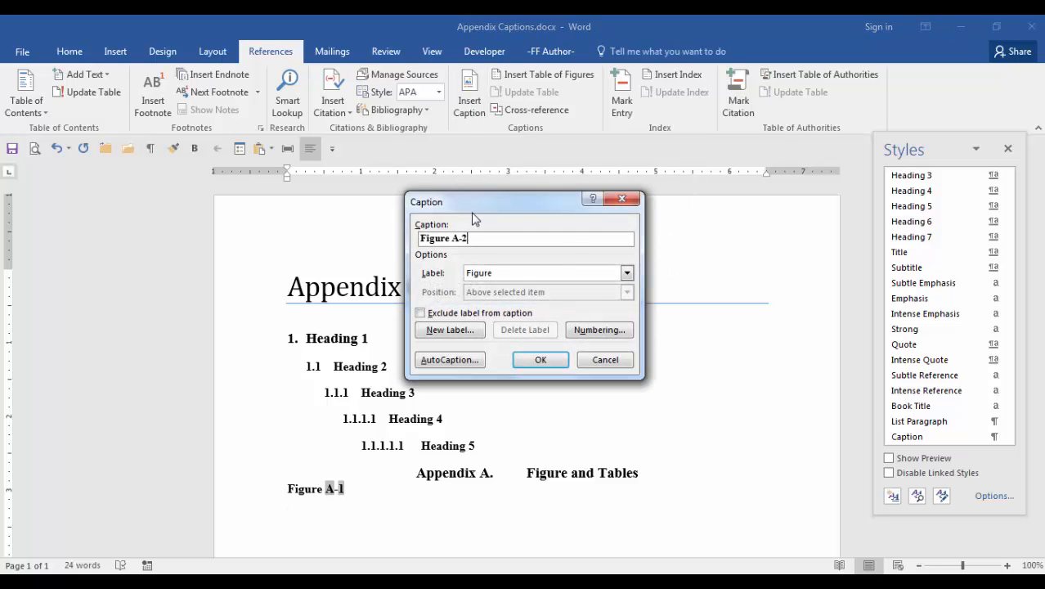
{"action": "left_click", "coordinate": [627, 272]}
{"action": "left_click", "coordinate": [590, 307]}
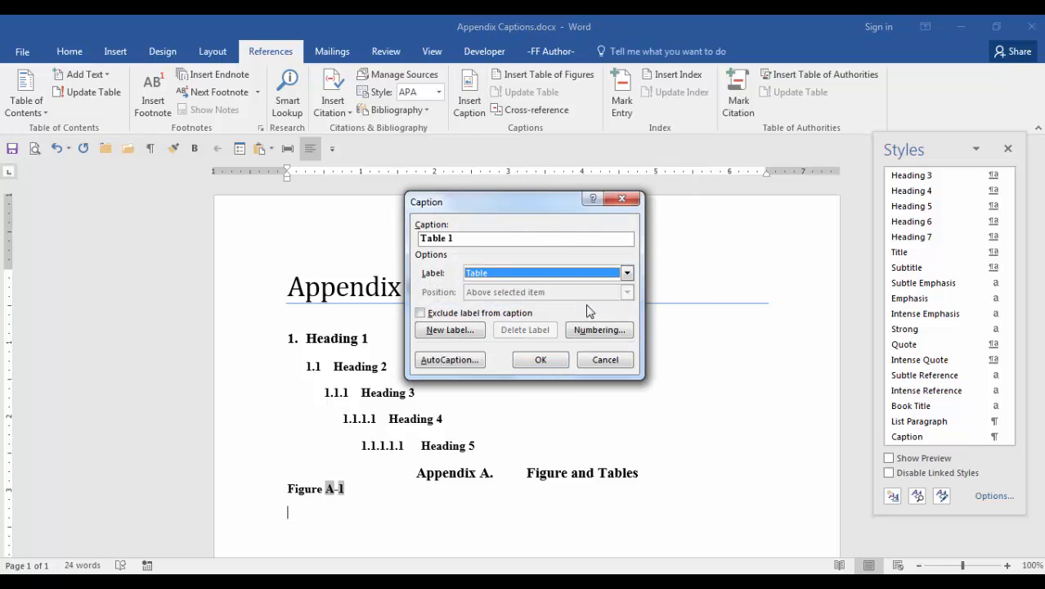
{"action": "left_click", "coordinate": [596, 330]}
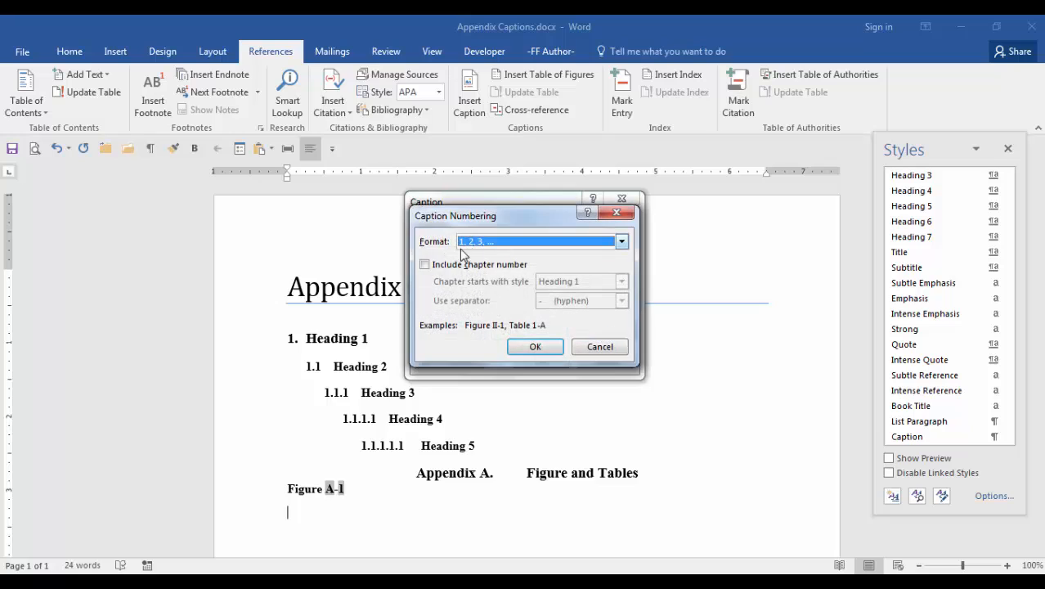
{"action": "left_click", "coordinate": [425, 265]}
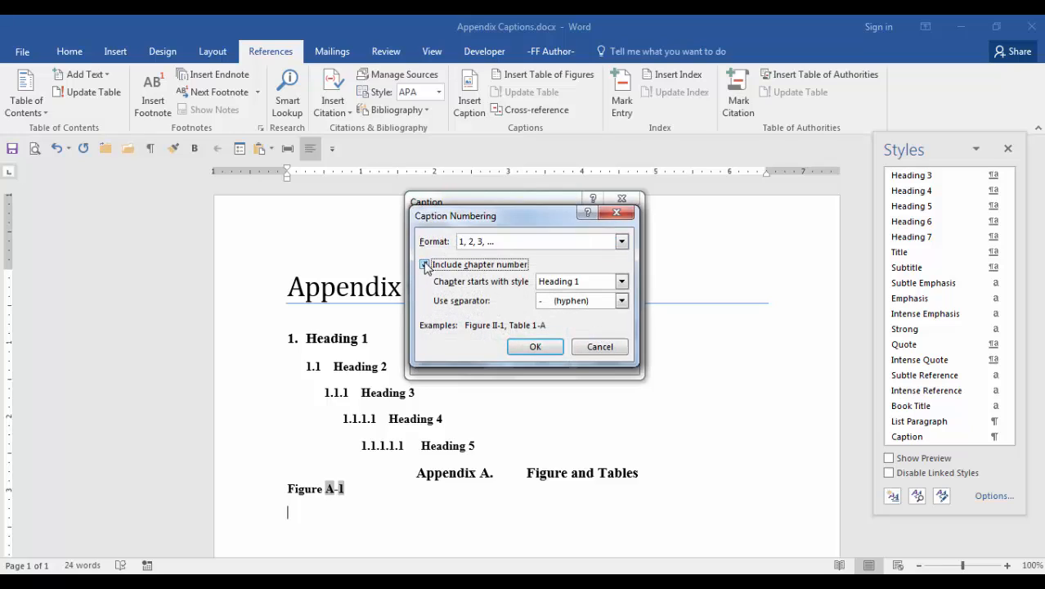
{"action": "left_click", "coordinate": [622, 281]}
{"action": "left_click", "coordinate": [580, 344]}
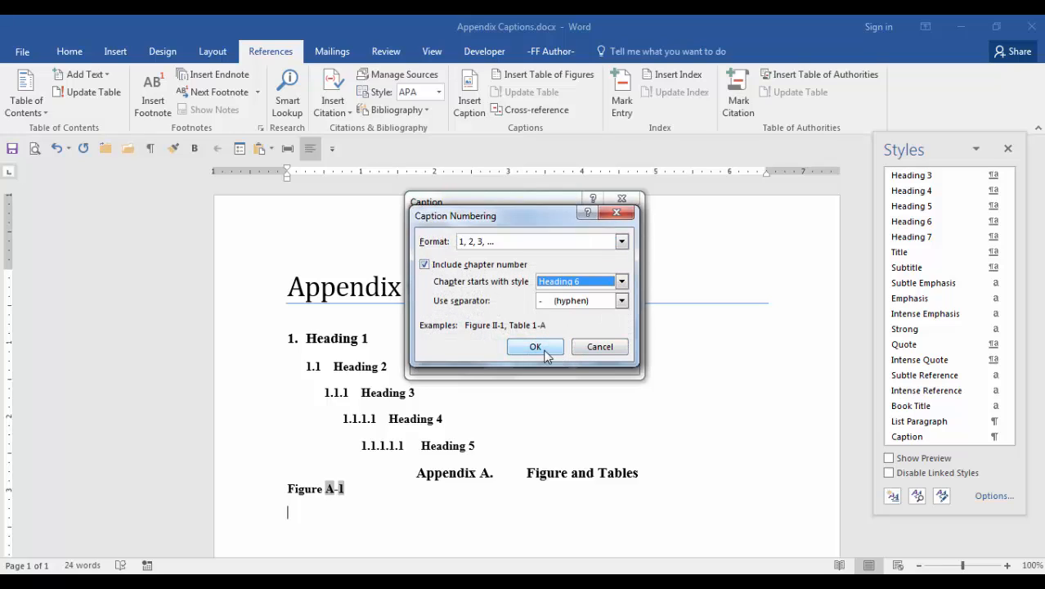
{"action": "left_click", "coordinate": [537, 347]}
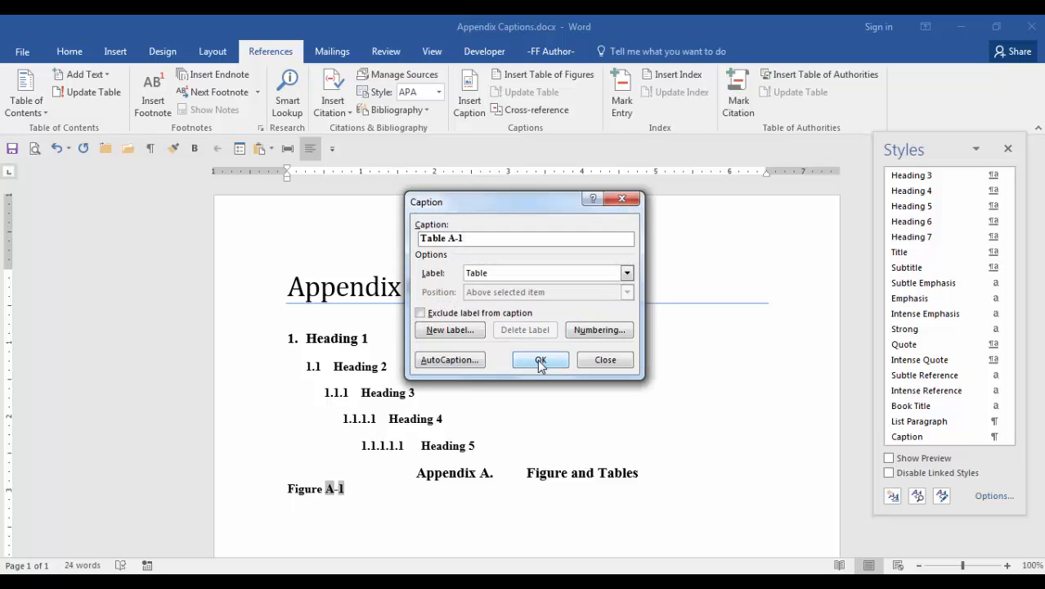
{"action": "left_click", "coordinate": [540, 361]}
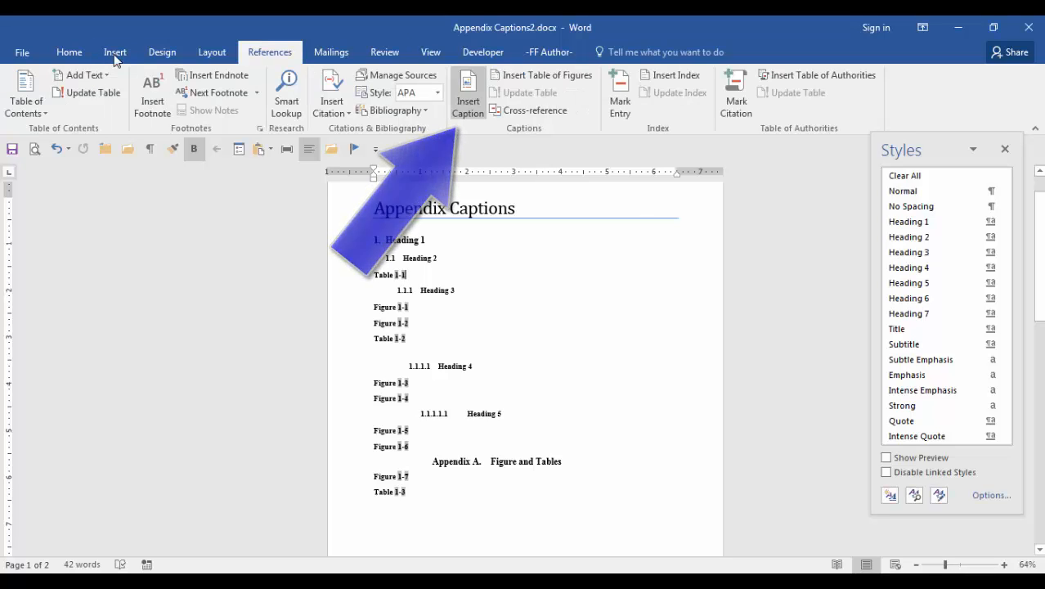
Create a new caption label named "Appendix Figure"
{"action": "key", "text": "alt+s"}
{"action": "key", "text": "p"}
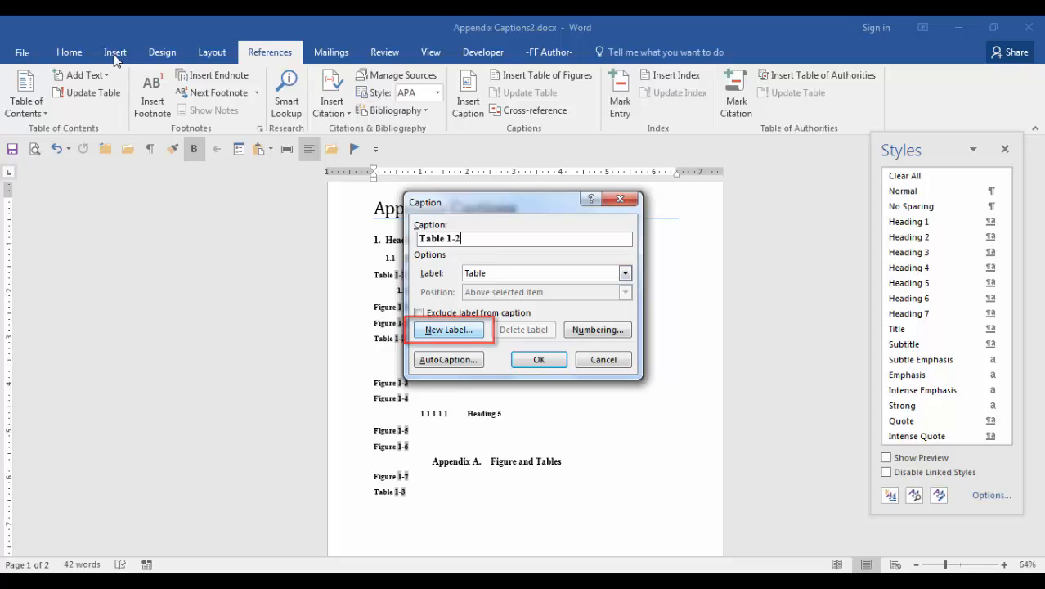
{"action": "key", "text": "alt+n"}
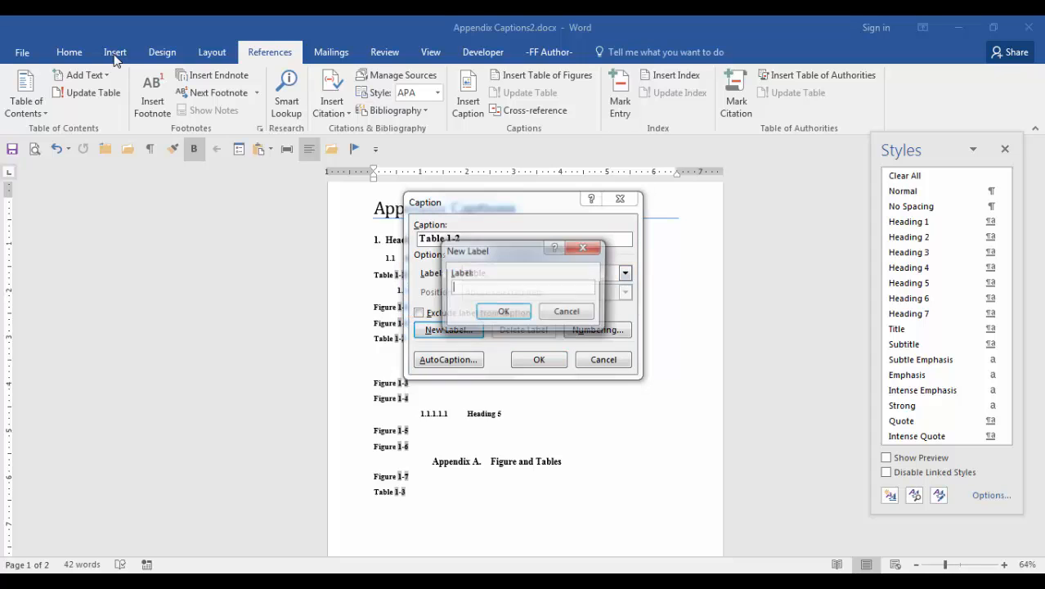
{"action": "type", "text": "Appendix Figure"}
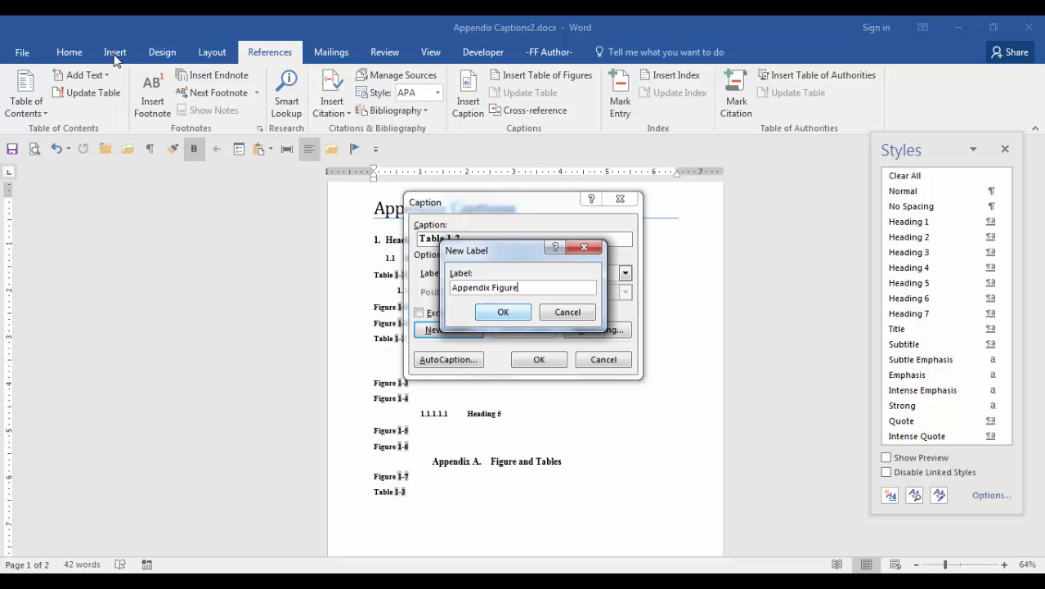
{"action": "key", "text": "Return"}
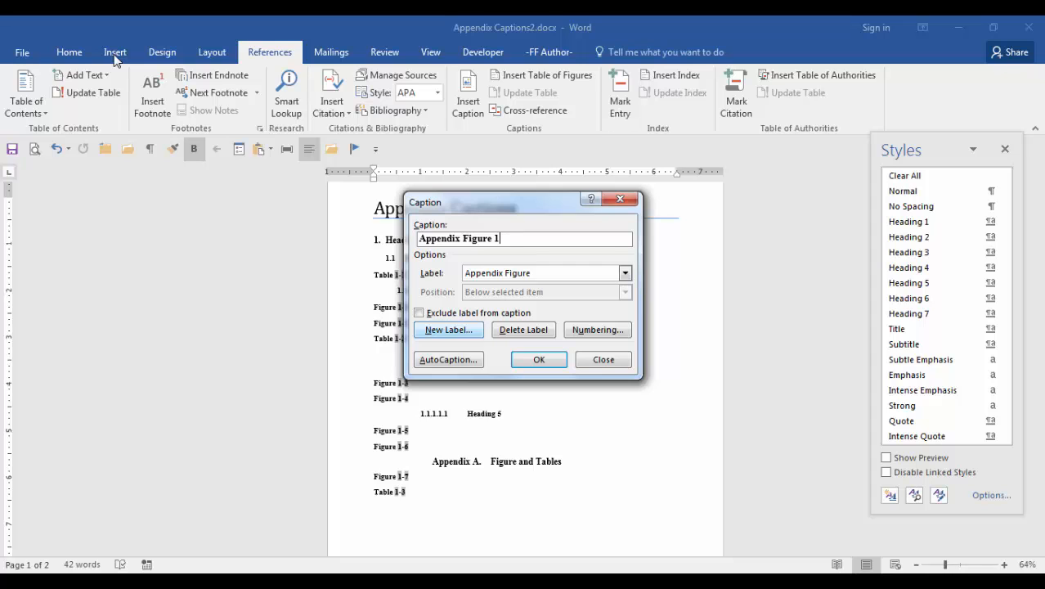
Add another new caption label named "Appendix Table"
{"action": "key", "text": "Return"}
{"action": "type", "text": "Appendix Table"}
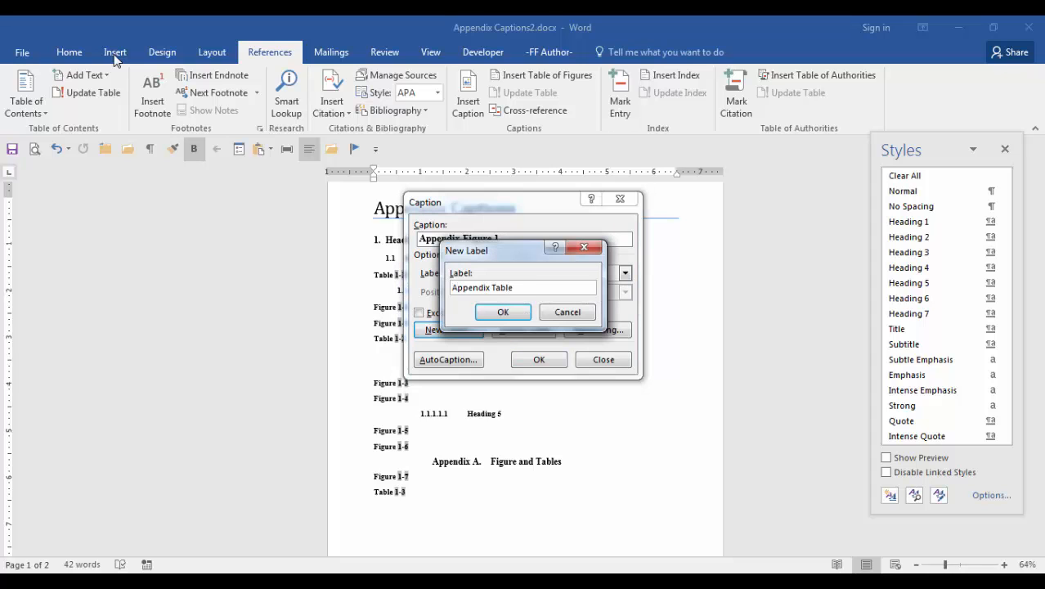
{"action": "key", "text": "Return"}
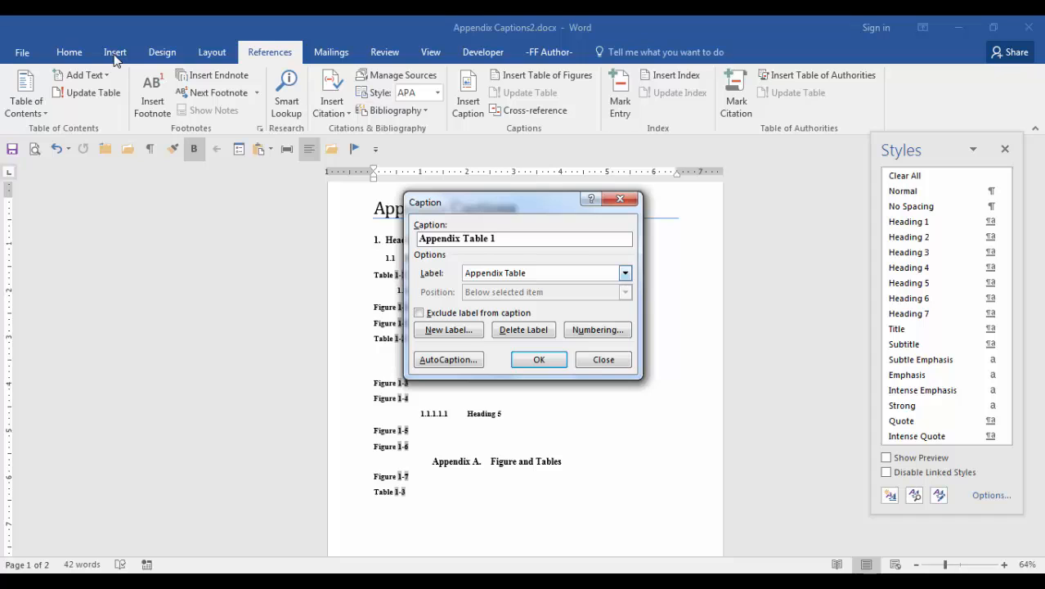
Set the Appendix Figure label's numbering to include the chapter number from Heading 6
{"action": "key", "text": "alt+Down"}
{"action": "key", "text": "Up"}
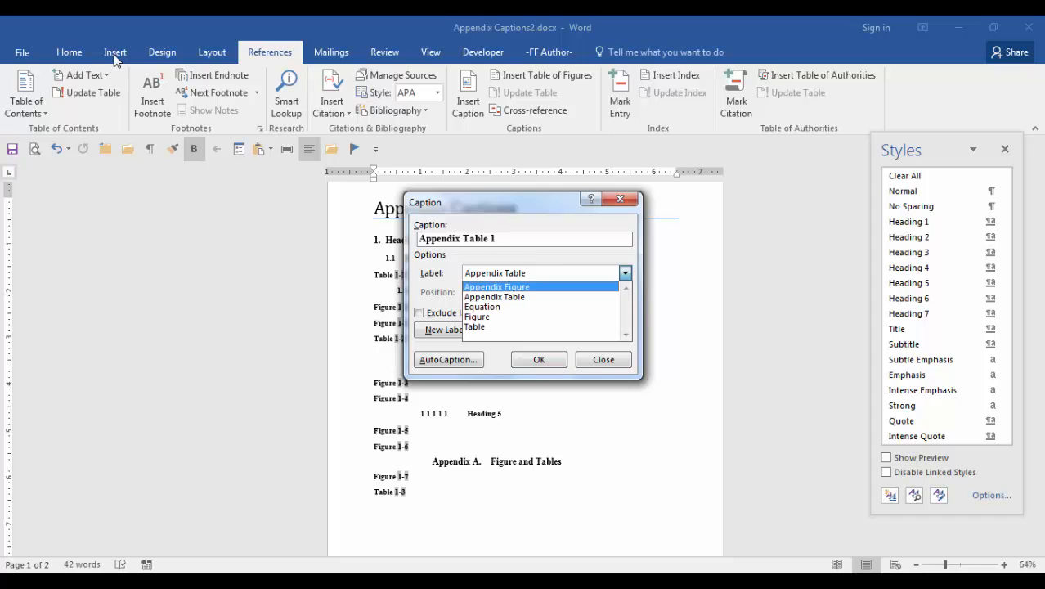
{"action": "key", "text": "Return"}
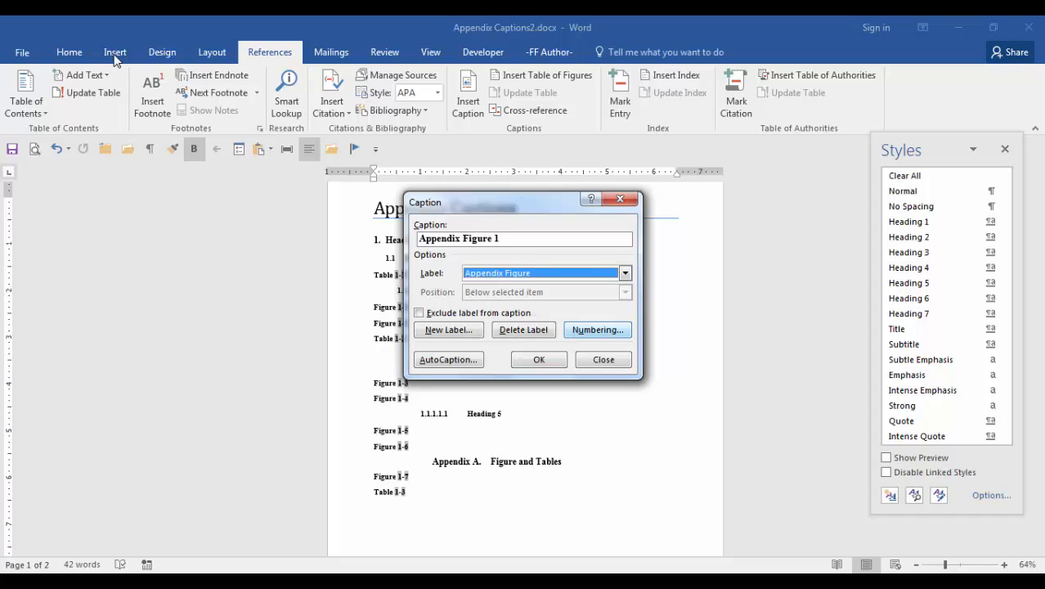
{"action": "key", "text": "alt+u"}
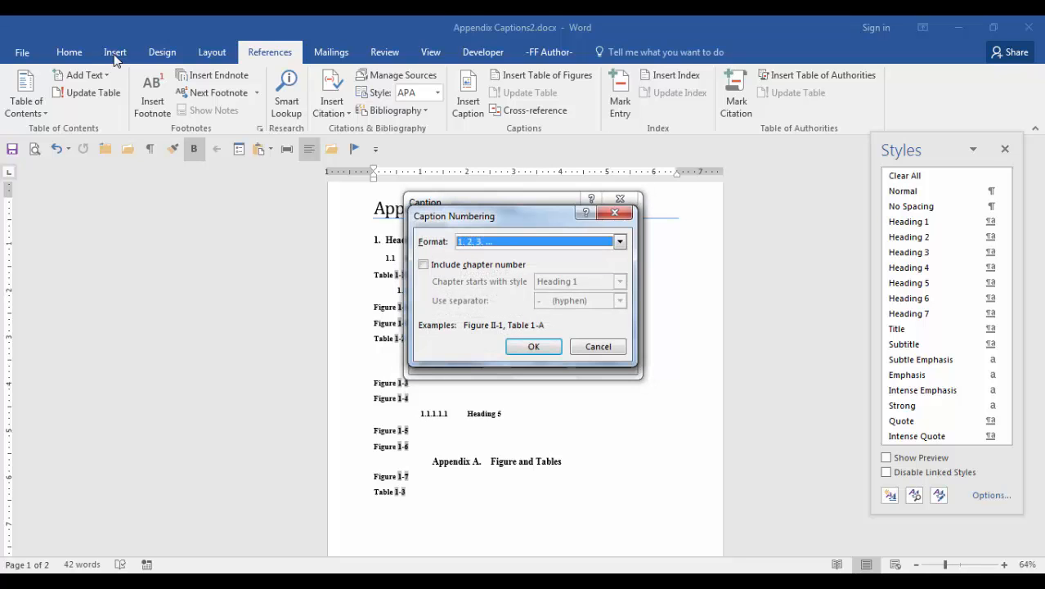
{"action": "key", "text": "alt+c"}
{"action": "key", "text": "Tab"}
{"action": "key", "text": "Return"}
Set the Appendix Table label's numbering to include the chapter number from Heading 6, and leave the caption settings without inserting a caption
{"action": "key", "text": "alt+Down"}
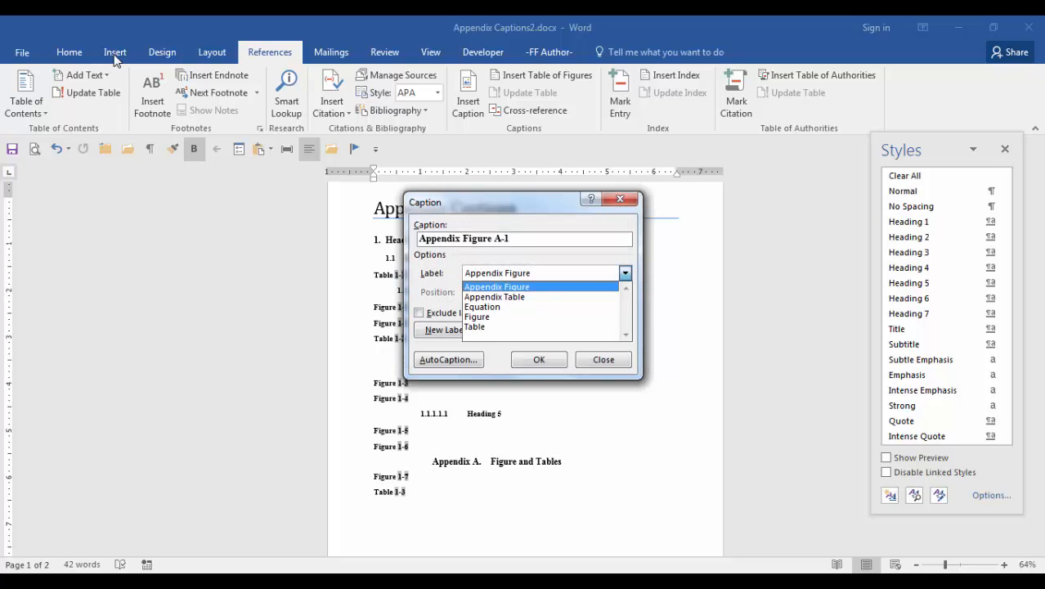
{"action": "key", "text": "Down"}
{"action": "key", "text": "Return"}
{"action": "key", "text": "alt+u"}
{"action": "key", "text": "alt+c"}
{"action": "key", "text": "Tab"}
{"action": "key", "text": "alt+Down"}
{"action": "key", "text": "Down"}
{"action": "key", "text": "Down"}
{"action": "key", "text": "Down"}
{"action": "key", "text": "Down"}
{"action": "key", "text": "Down"}
{"action": "key", "text": "Return"}
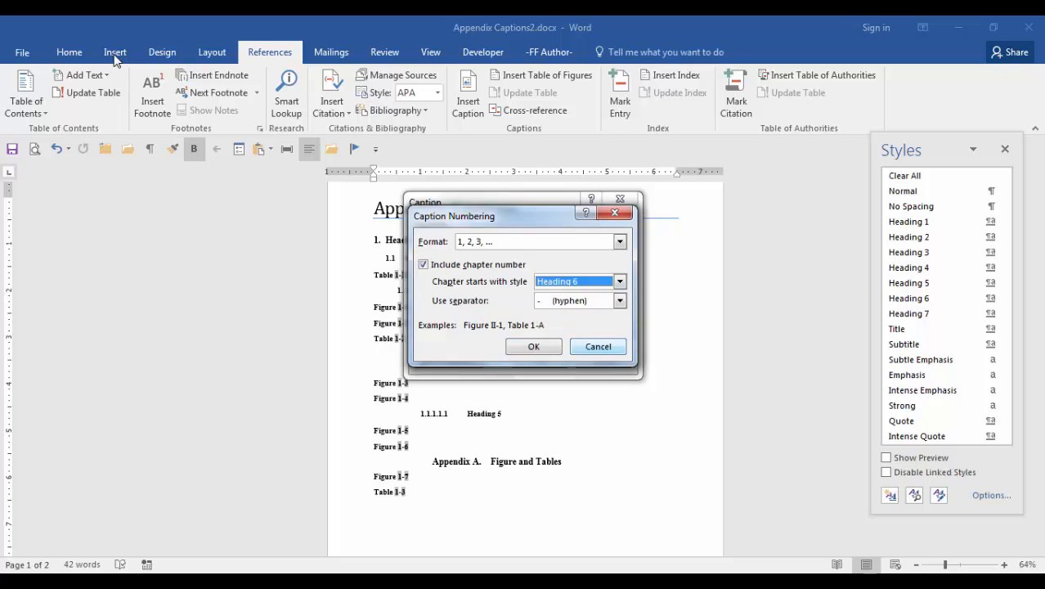
{"action": "key", "text": "Return"}
{"action": "key", "text": "Escape"}
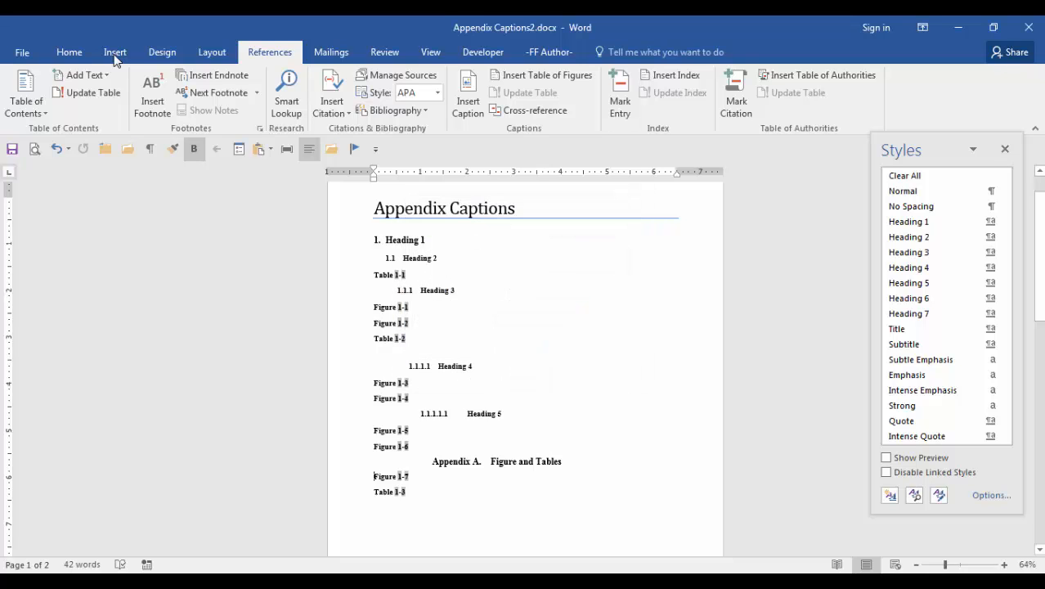
Delete the regular Figure and Table captions below the Appendix A heading
{"action": "key", "text": "shift+Down"}
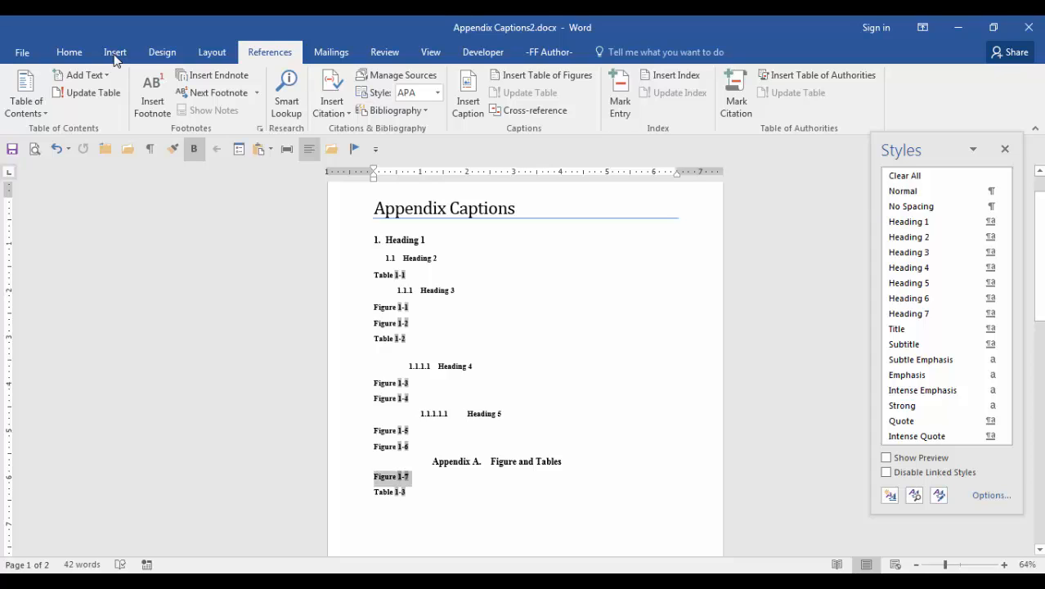
{"action": "key", "text": "shift+Down"}
{"action": "key", "text": "Delete"}
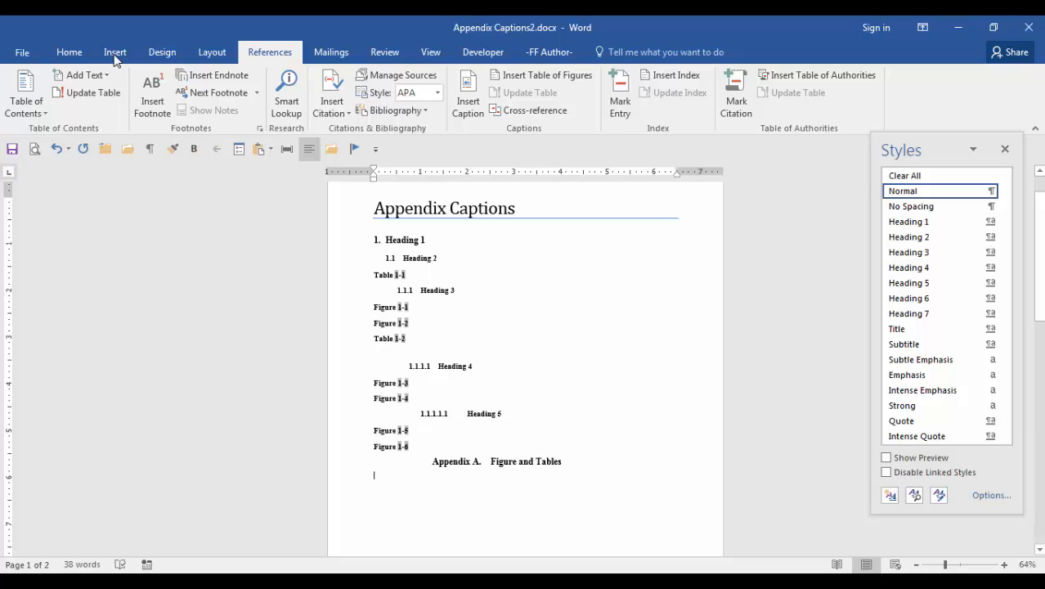
Insert a caption with the Appendix Figure label directly below the Appendix A heading
{"action": "left_click", "coordinate": [467, 94]}
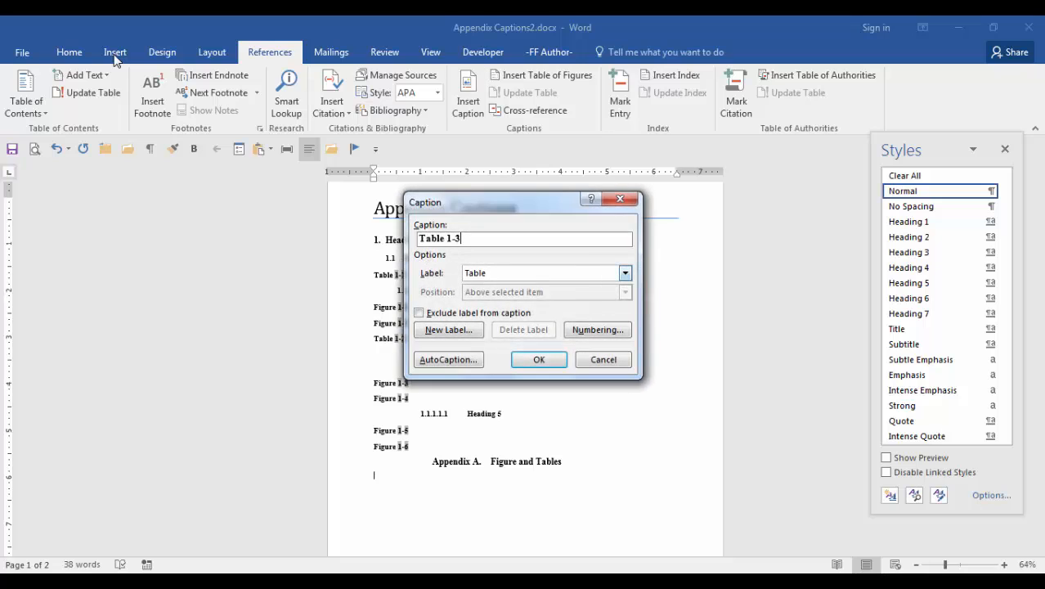
{"action": "left_click", "coordinate": [626, 273]}
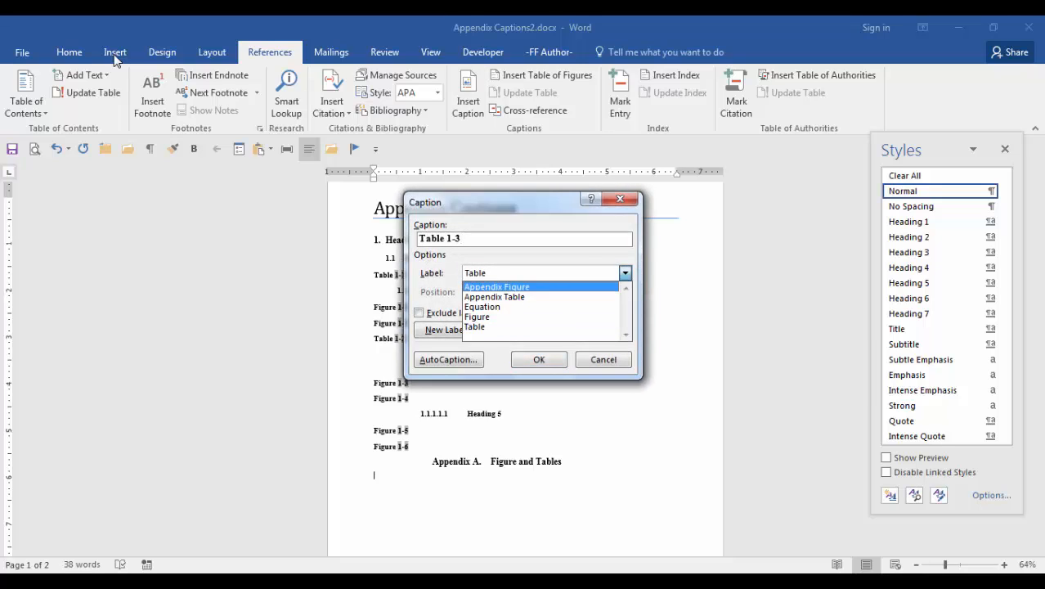
{"action": "left_click", "coordinate": [496, 287]}
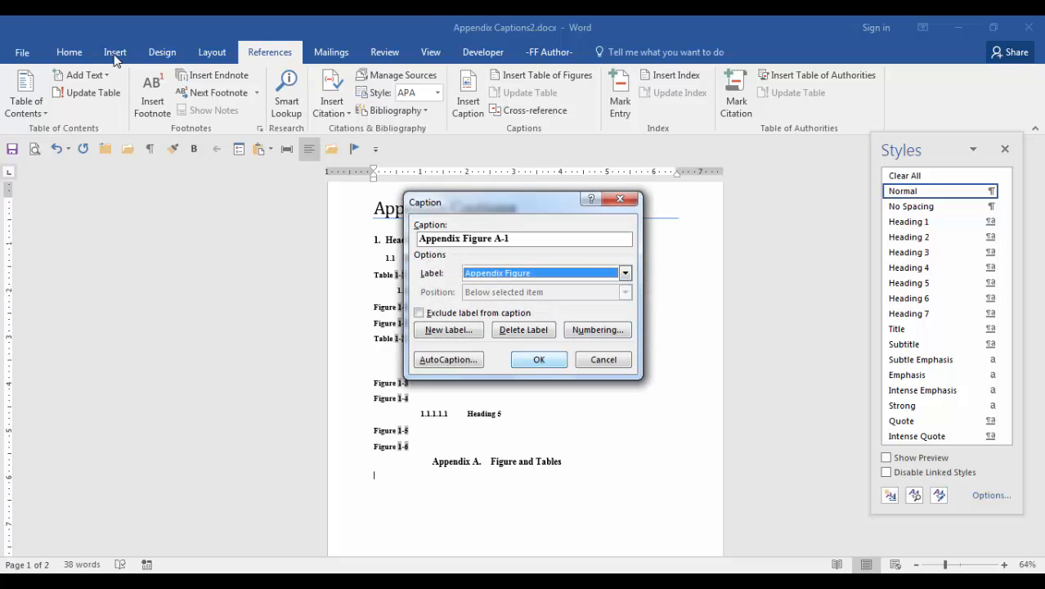
{"action": "key", "text": "Return"}
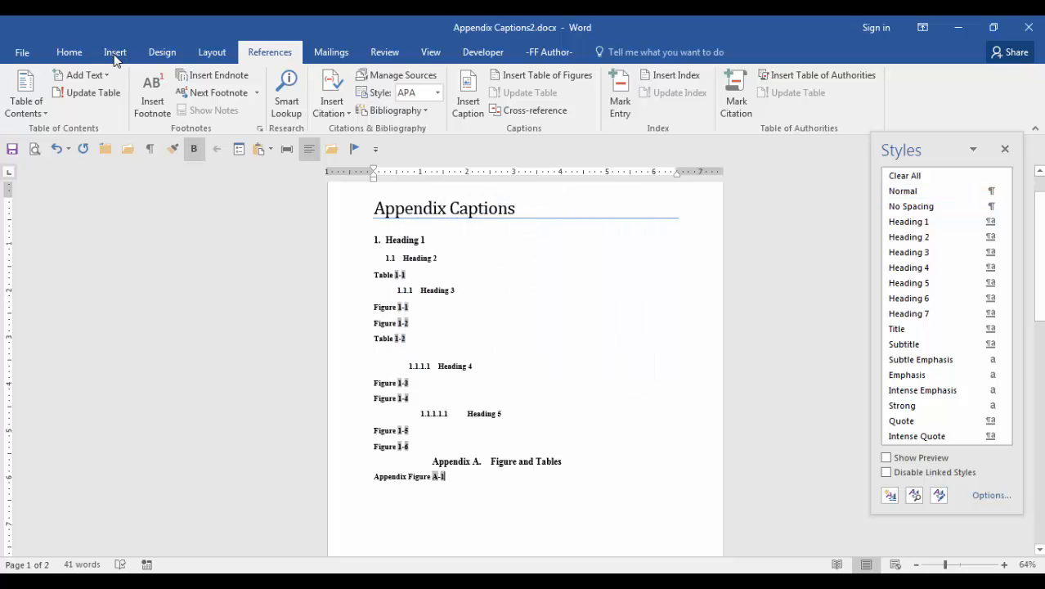
Insert a caption with the Appendix Table label in a new paragraph below the appendix figure caption
{"action": "key", "text": "Return"}
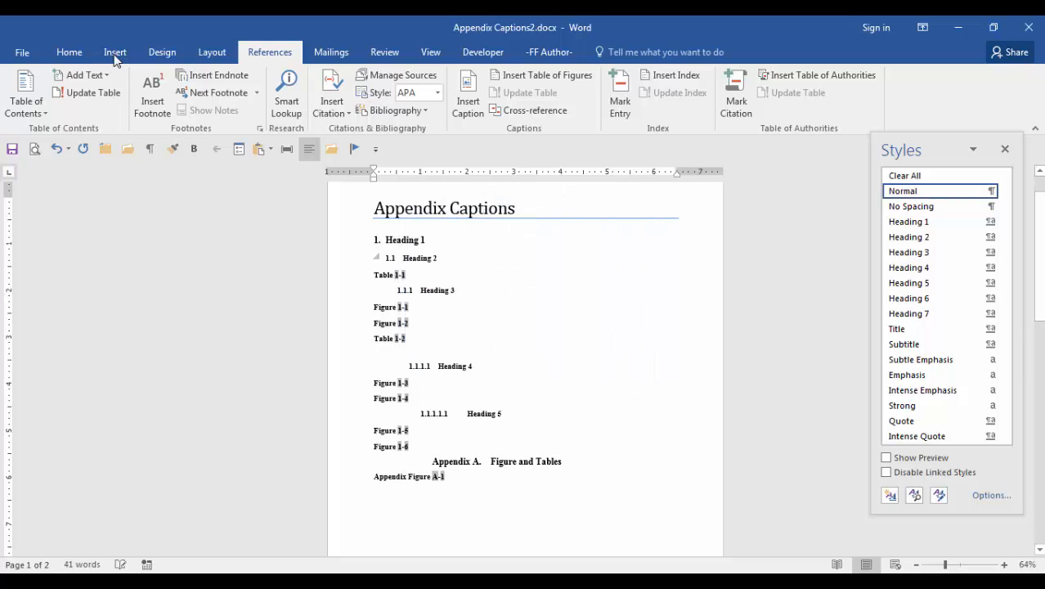
{"action": "left_click", "coordinate": [467, 94]}
{"action": "left_click", "coordinate": [626, 273]}
{"action": "left_click", "coordinate": [495, 297]}
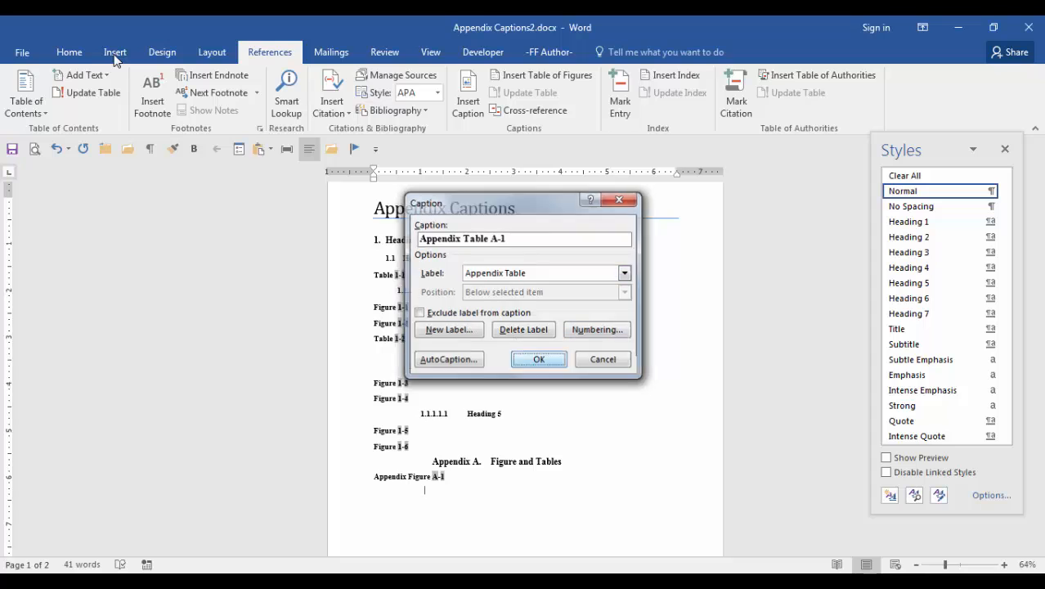
{"action": "left_click", "coordinate": [539, 359]}
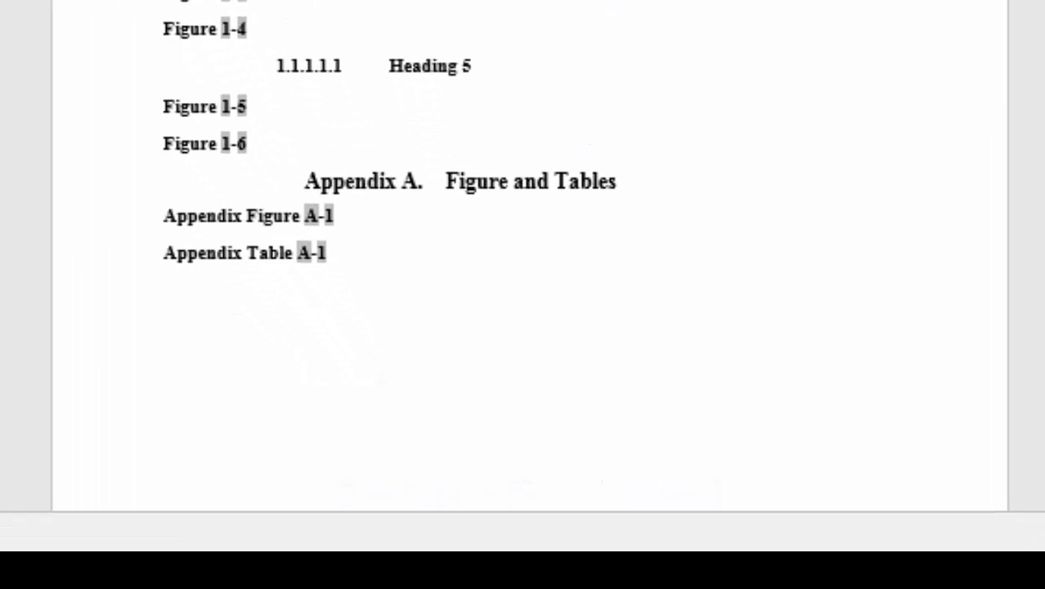
Remove the word "Appendix" from the appendix figure caption and save the shortened caption as a Quick Part named "Figure"
{"action": "double_click", "coordinate": [198, 215]}
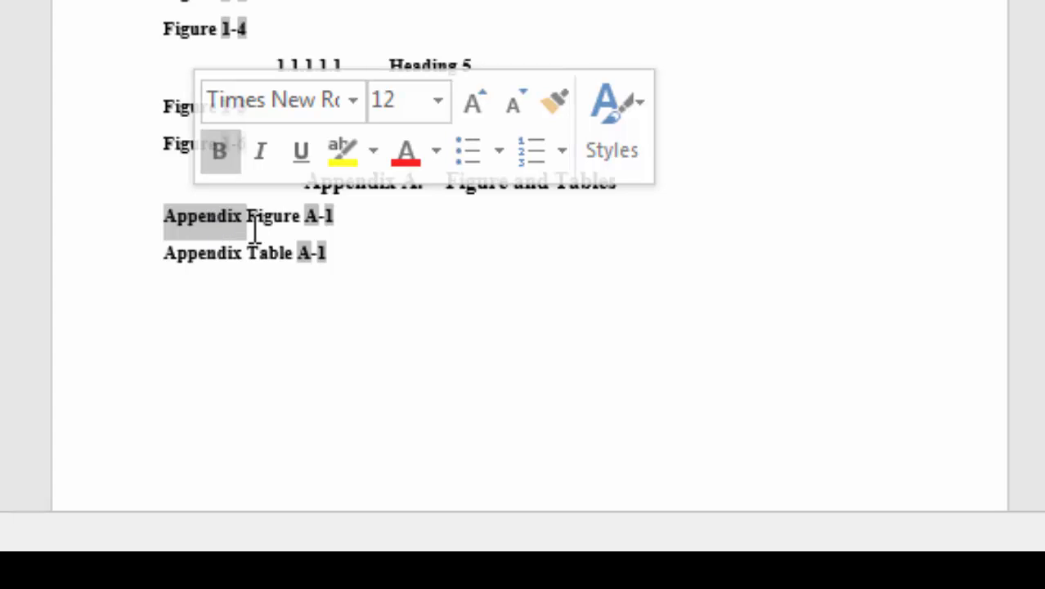
{"action": "key", "text": "Delete"}
{"action": "key", "text": "shift+End"}
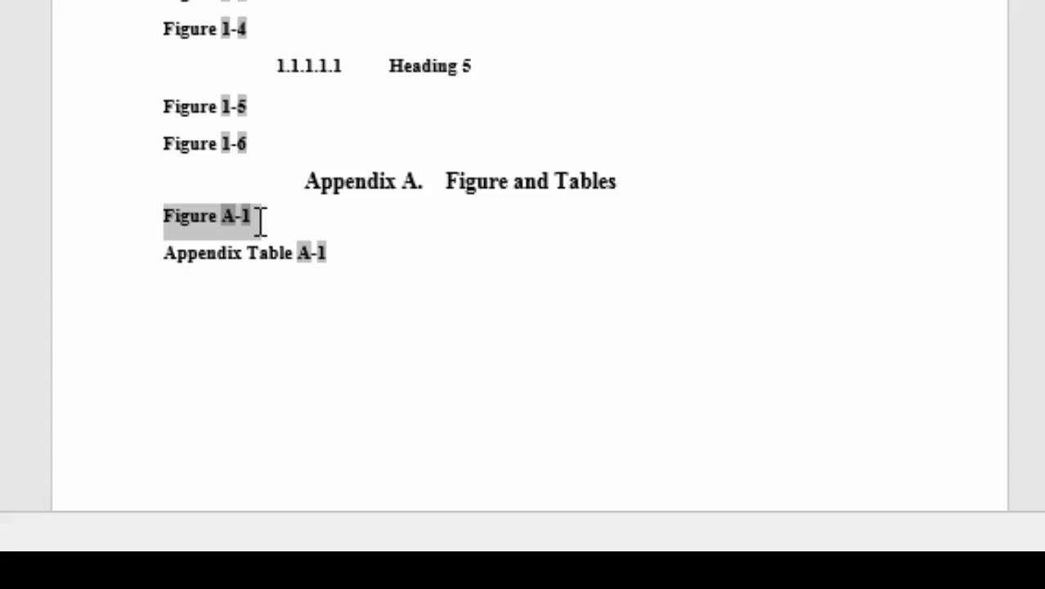
{"action": "left_click", "coordinate": [116, 53]}
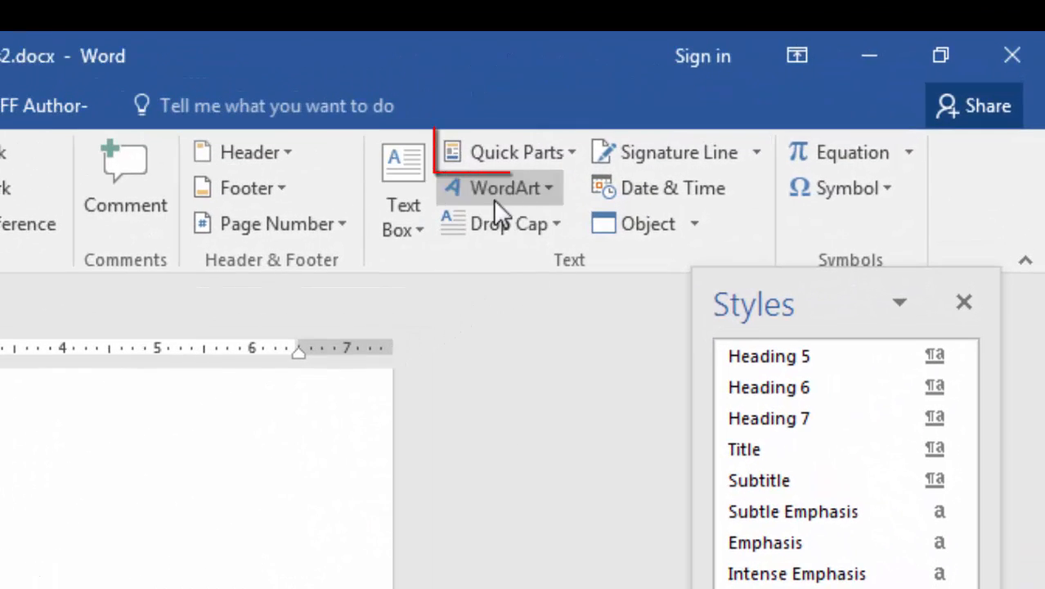
{"action": "left_click", "coordinate": [572, 152]}
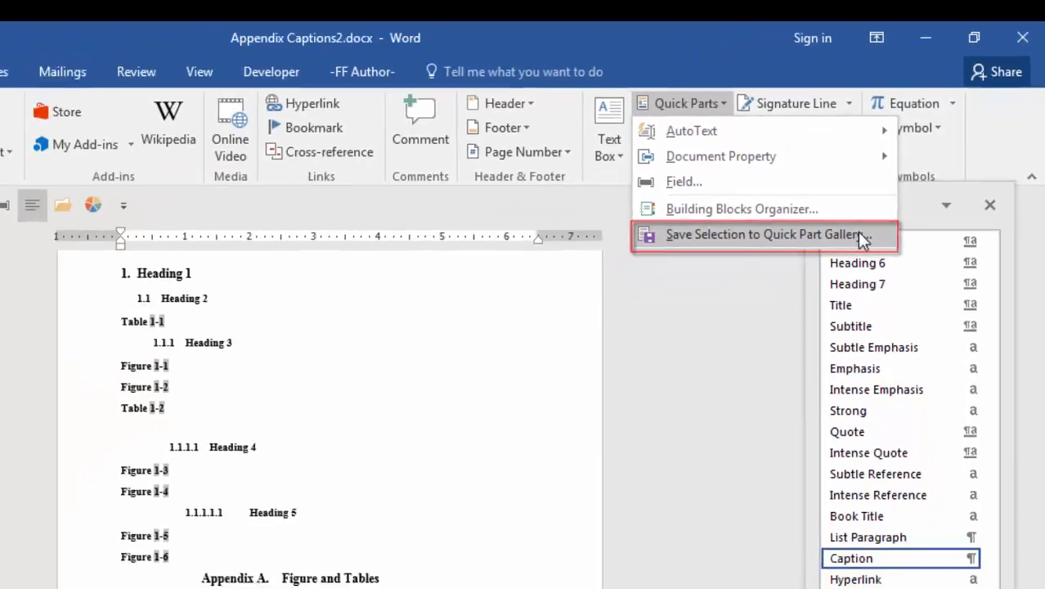
{"action": "left_click", "coordinate": [794, 343]}
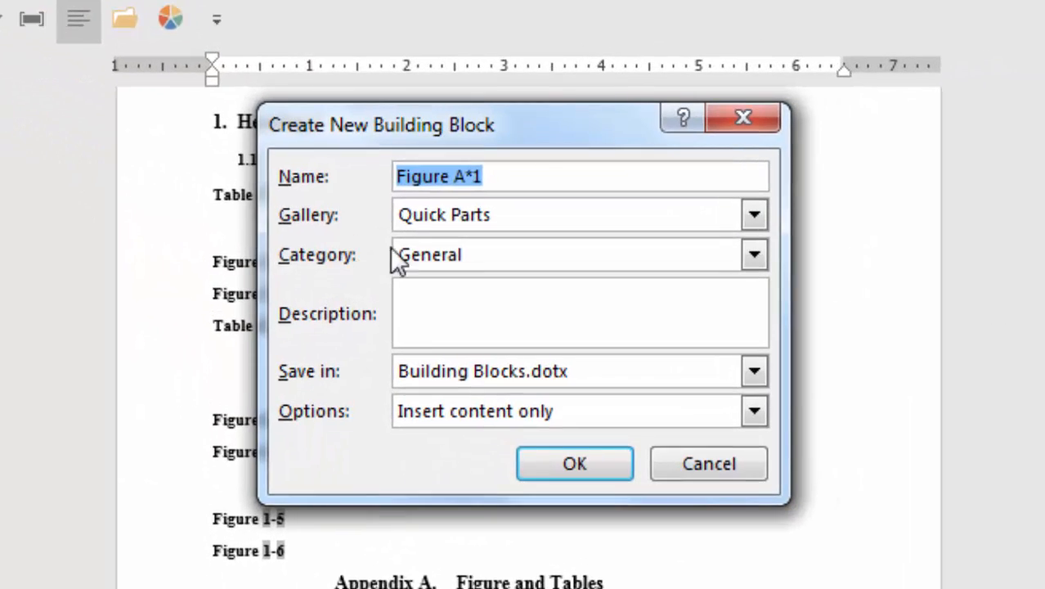
{"action": "left_click", "coordinate": [533, 219]}
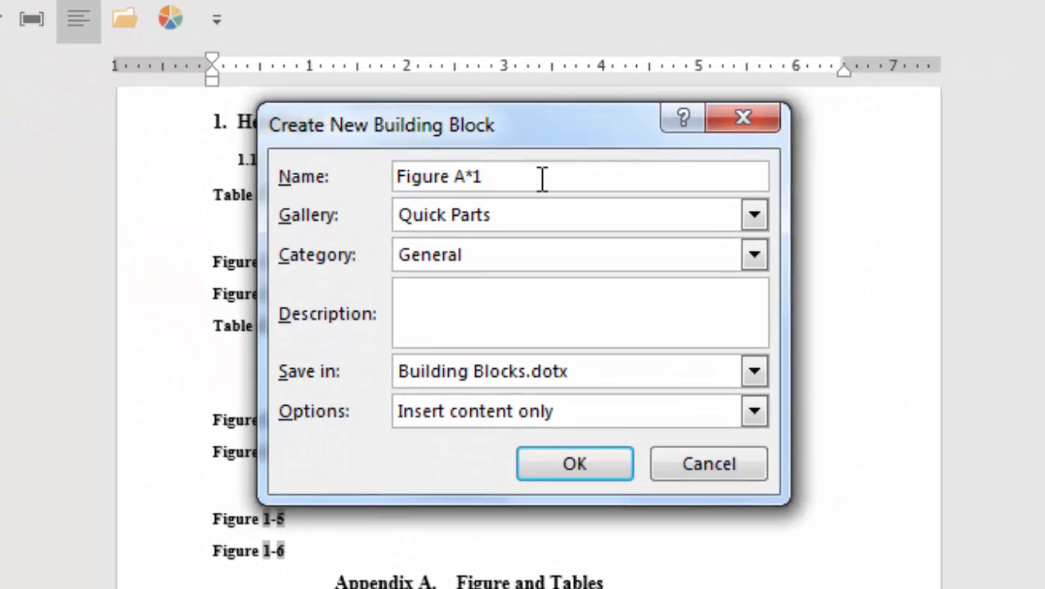
{"action": "key", "text": "BackSpace"}
{"action": "key", "text": "BackSpace"}
{"action": "key", "text": "BackSpace"}
{"action": "key", "text": "BackSpace"}
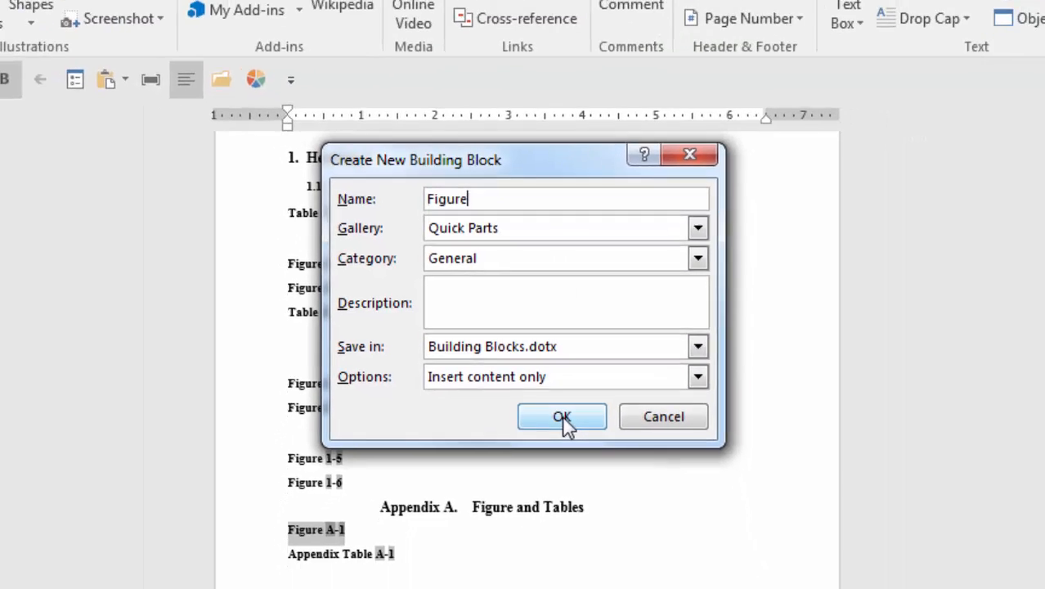
{"action": "left_click", "coordinate": [581, 475]}
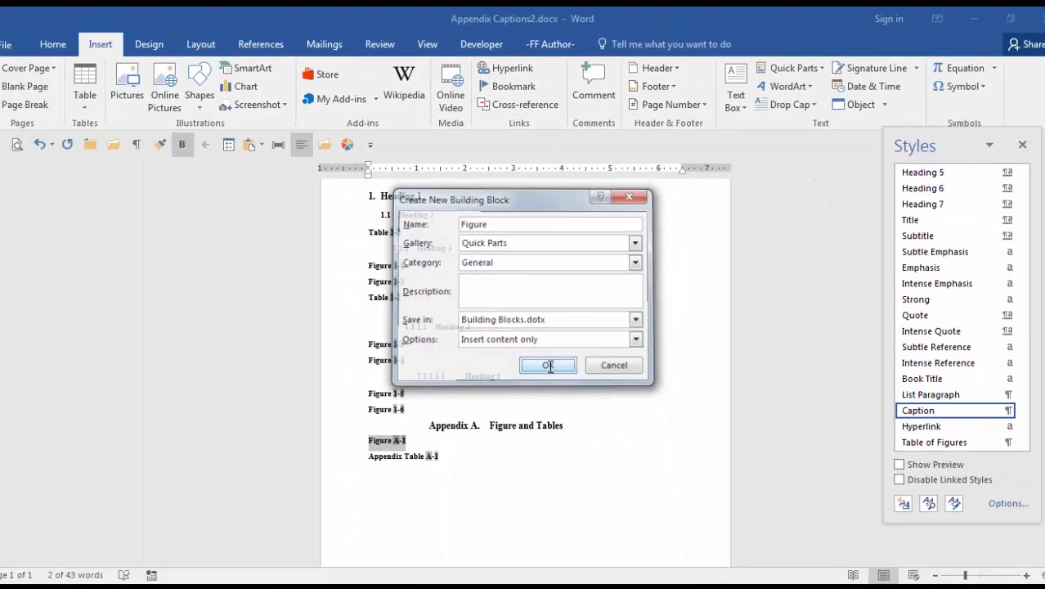
Remove the word "Appendix" from the appendix table caption and save the shortened caption as a Quick Part named "Table"
{"action": "left_click", "coordinate": [389, 449]}
{"action": "double_click", "coordinate": [389, 449]}
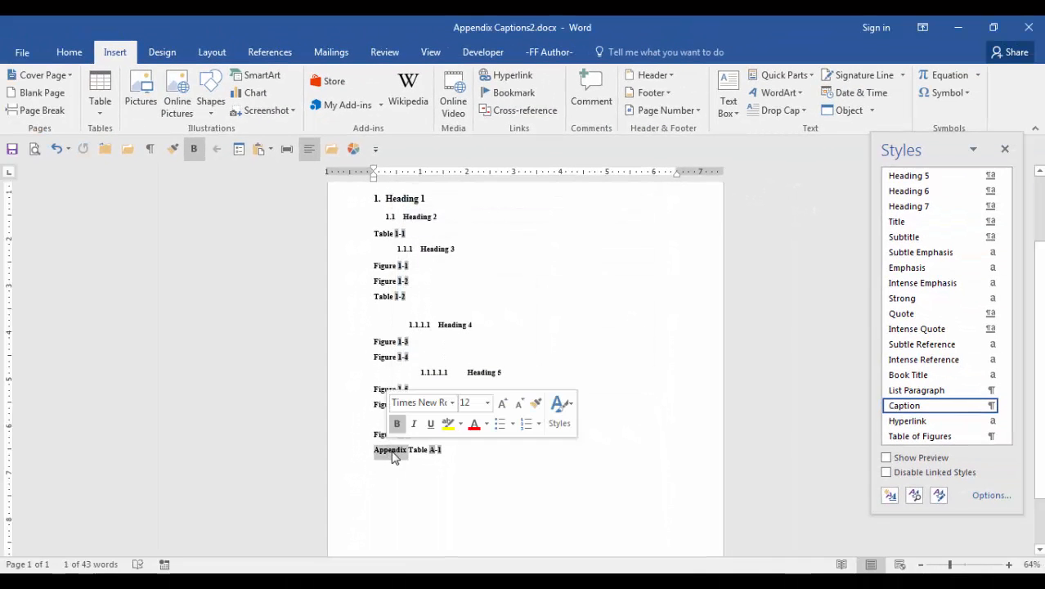
{"action": "key", "text": "BackSpace"}
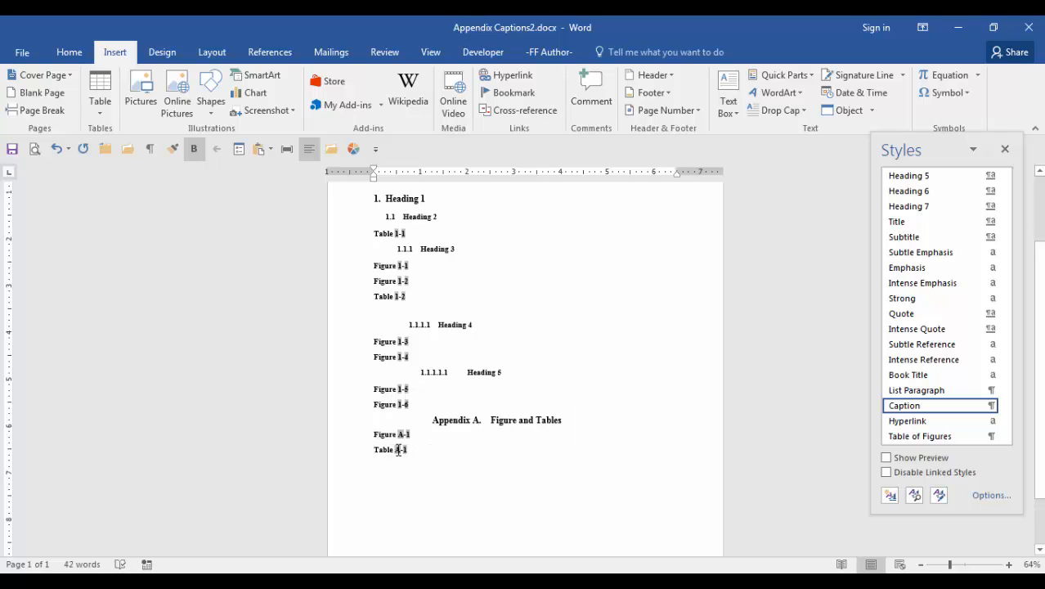
{"action": "left_click_drag", "start_coordinate": [373, 449], "coordinate": [417, 451]}
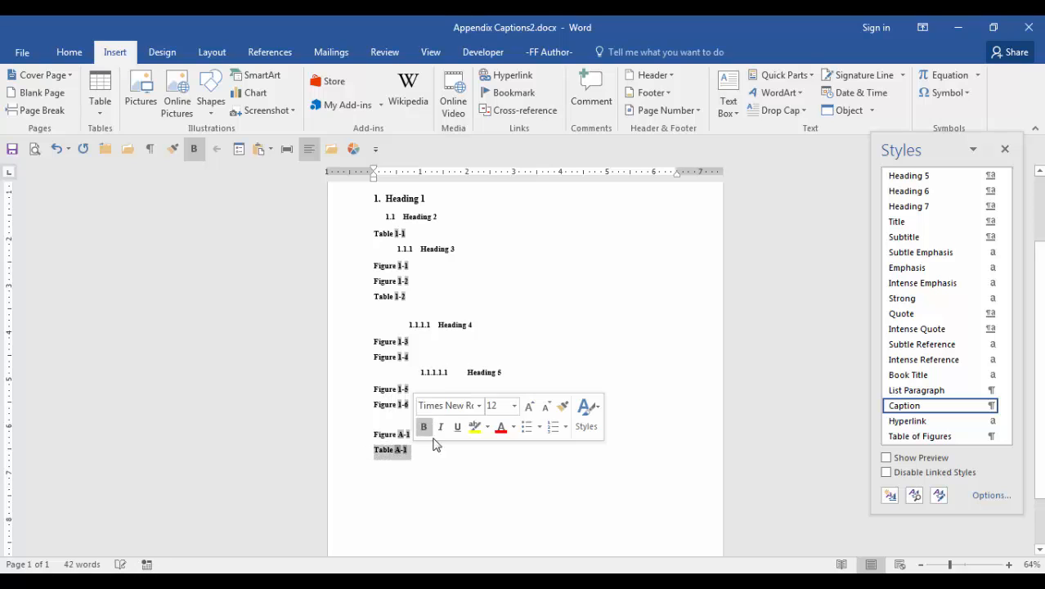
{"action": "left_click", "coordinate": [812, 76]}
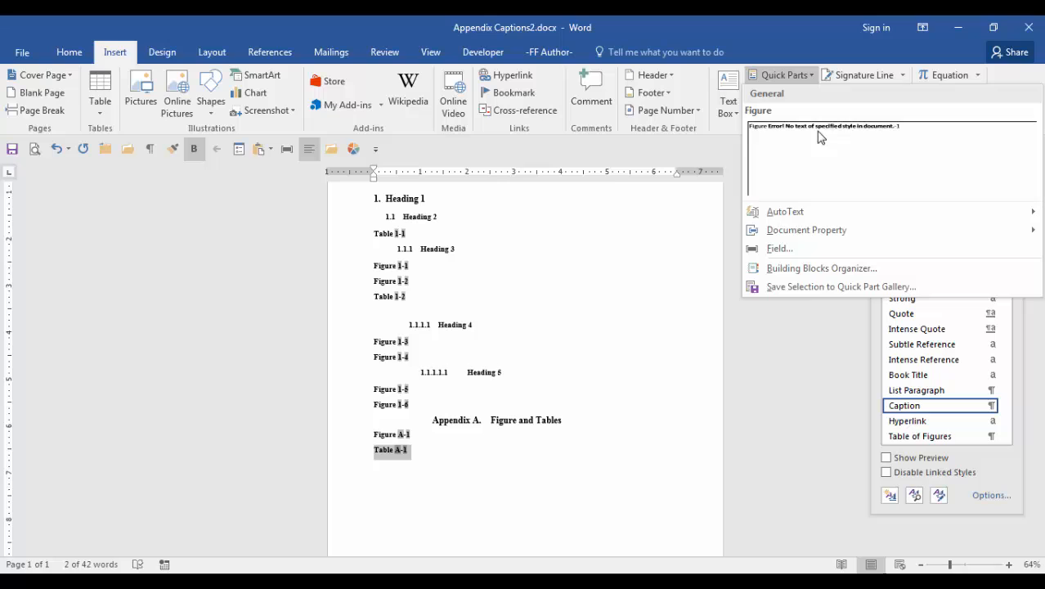
{"action": "left_click", "coordinate": [812, 286]}
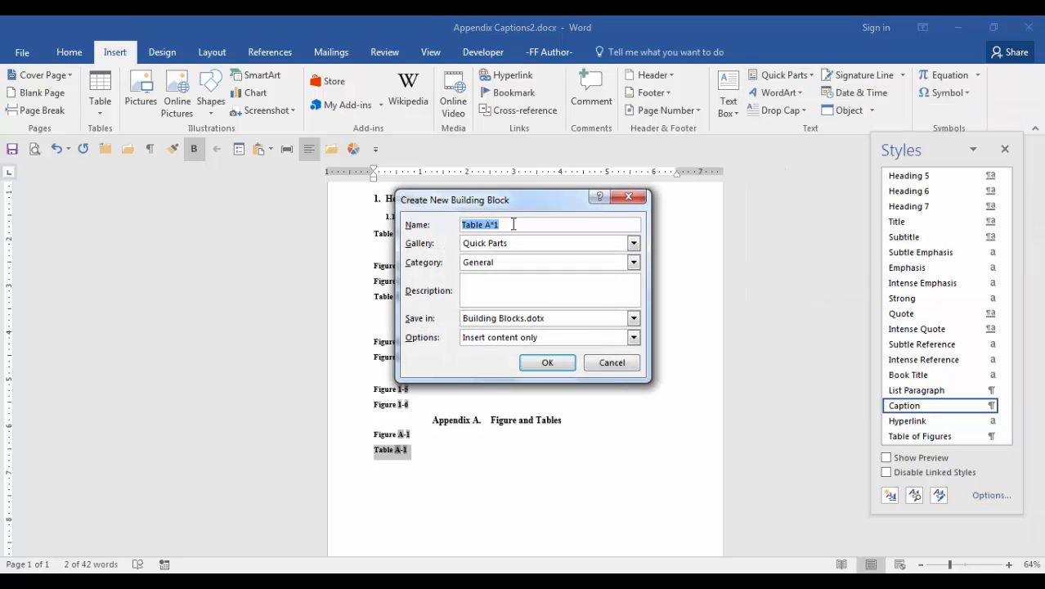
{"action": "left_click", "coordinate": [512, 225]}
{"action": "left_click", "coordinate": [547, 362]}
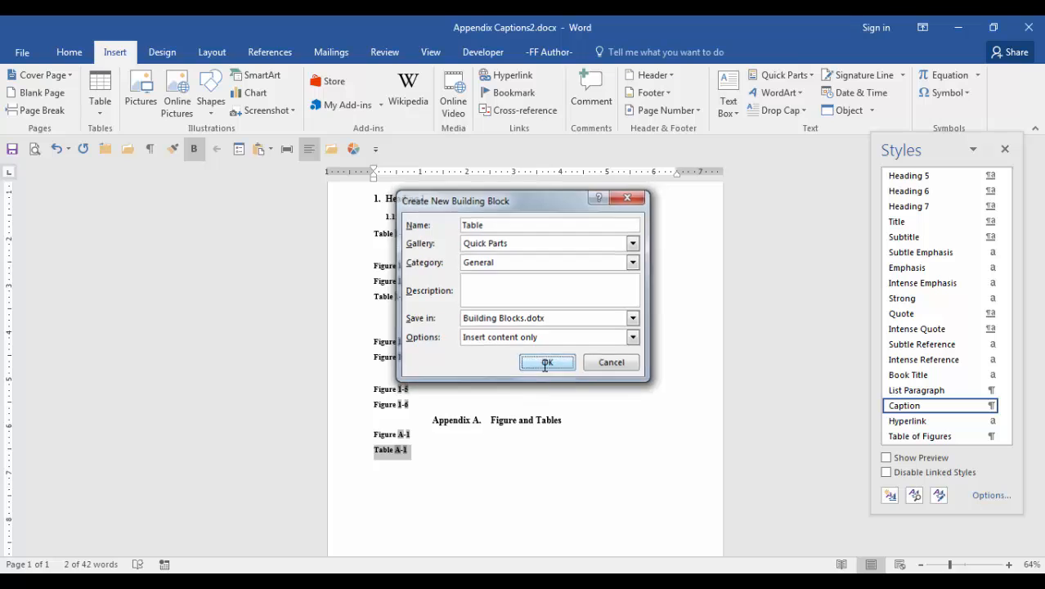
Insert the Figure Quick Part on the empty line below the appendix table caption and apply the Caption style to it
{"action": "left_click", "coordinate": [405, 464]}
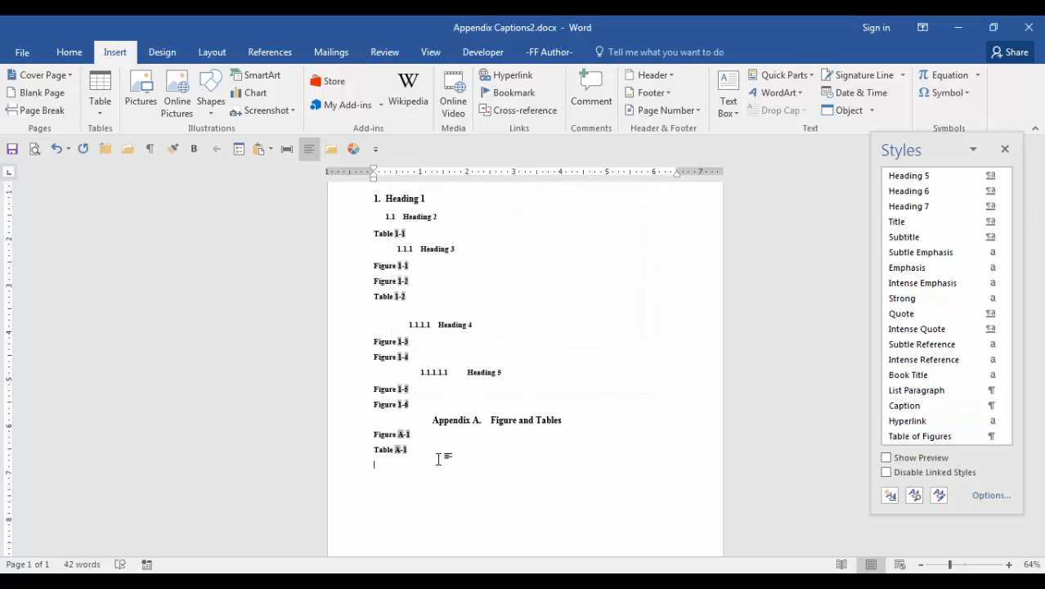
{"action": "left_click", "coordinate": [807, 79]}
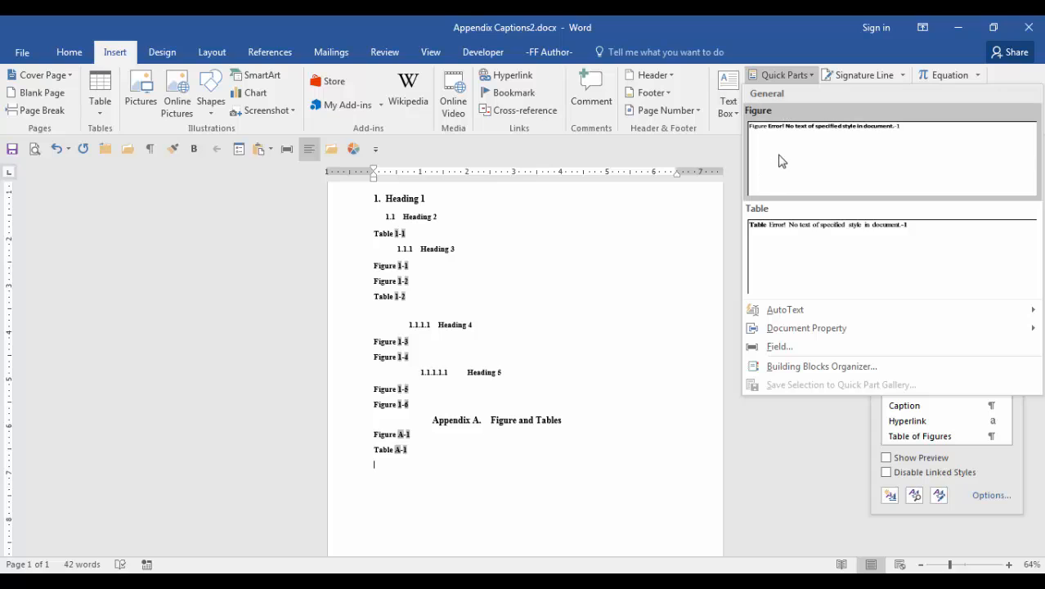
{"action": "left_click", "coordinate": [778, 161]}
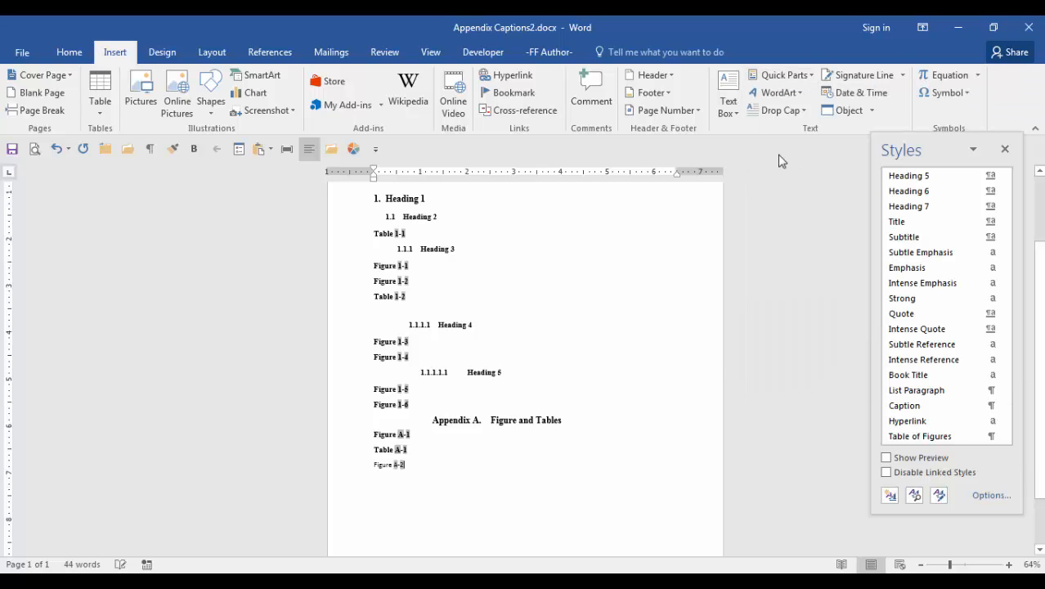
{"action": "left_click", "coordinate": [930, 406]}
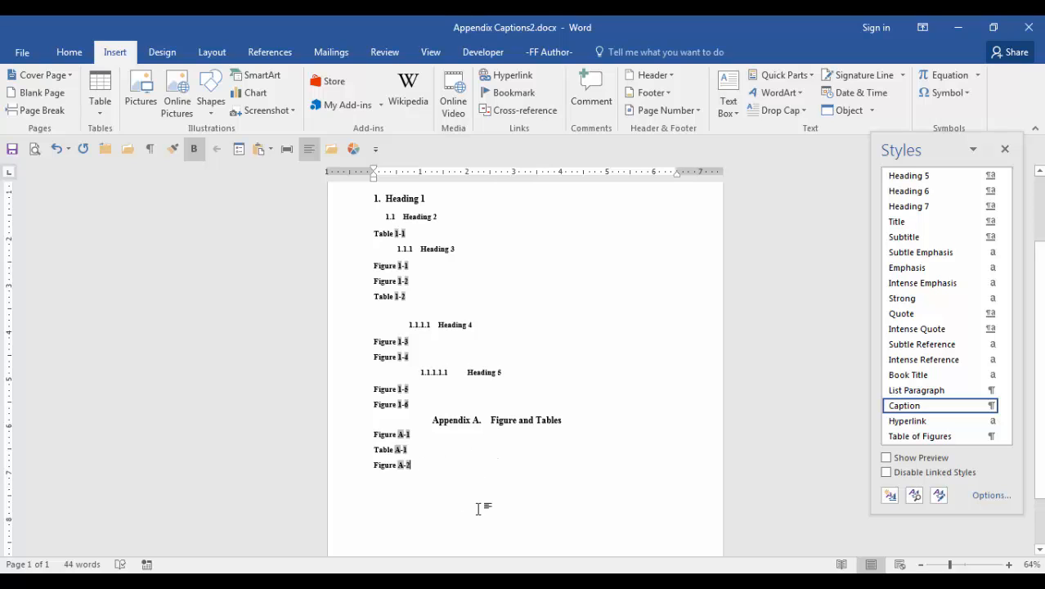
Insert the Table Quick Part in a new paragraph below the second appendix figure caption
{"action": "key", "text": "Return"}
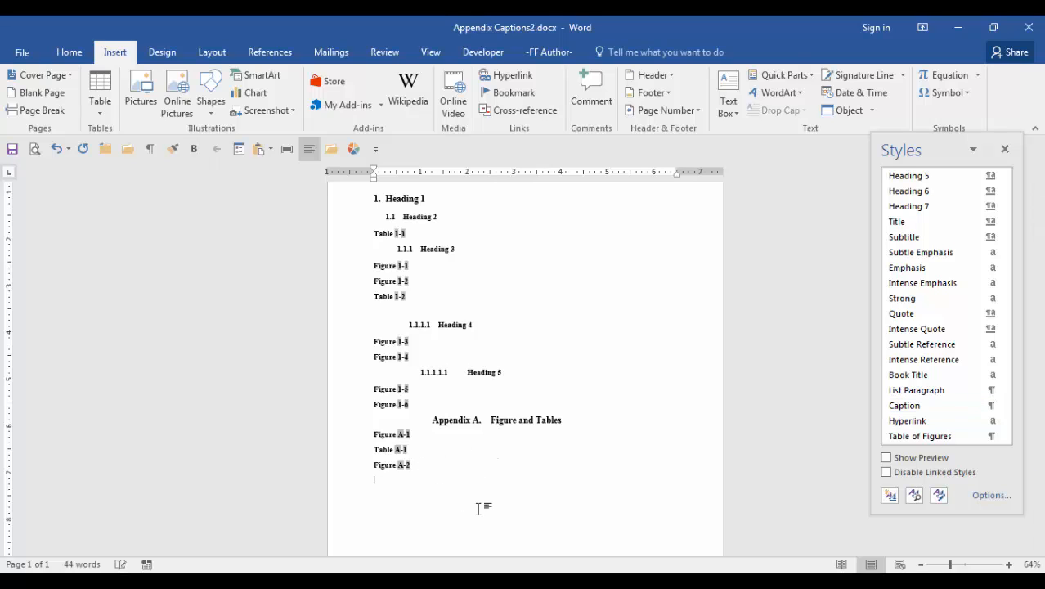
{"action": "left_click", "coordinate": [783, 75]}
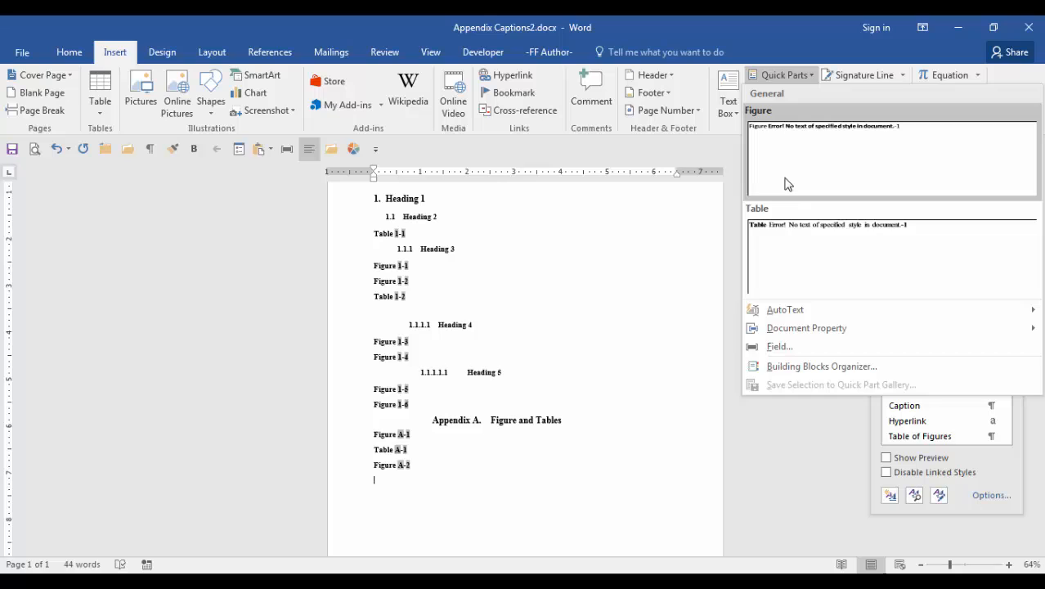
{"action": "left_click", "coordinate": [798, 257]}
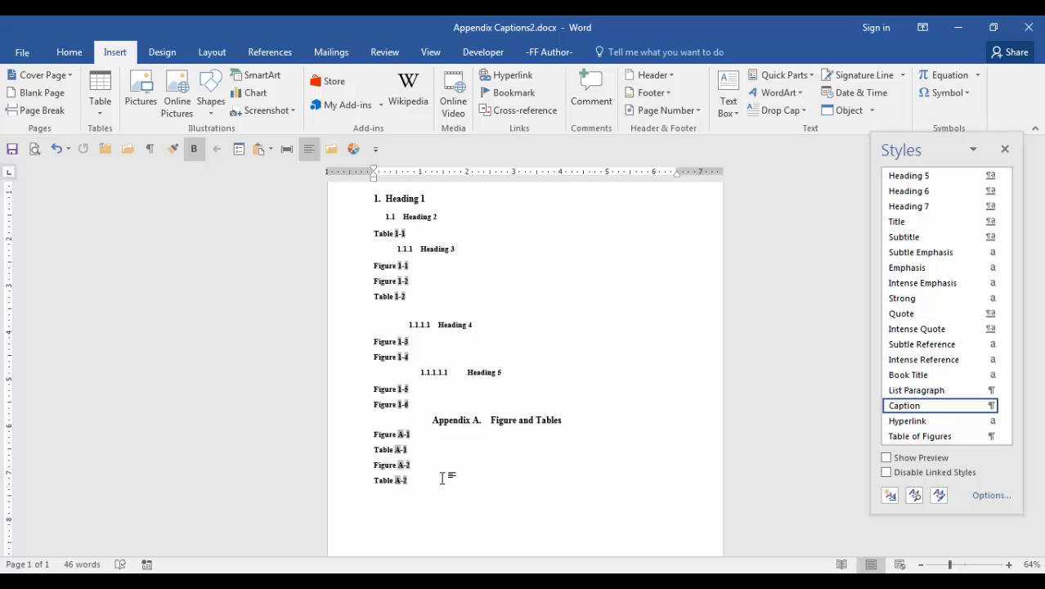
Start recording a macro named App_Figures with the cursor in a new empty paragraph below the second appendix table caption
{"action": "key", "text": "Return"}
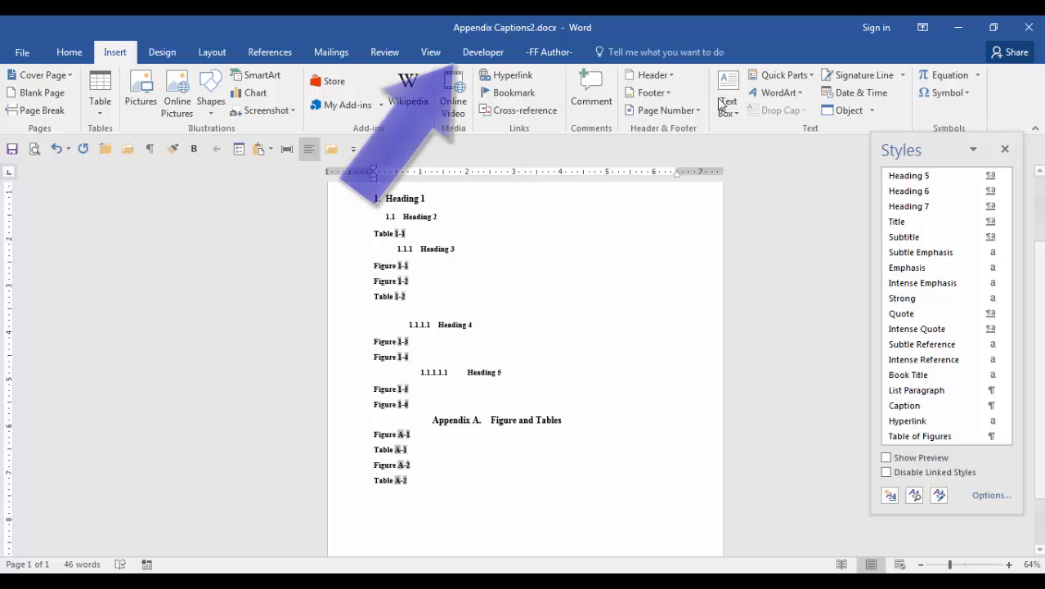
{"action": "left_click", "coordinate": [479, 54]}
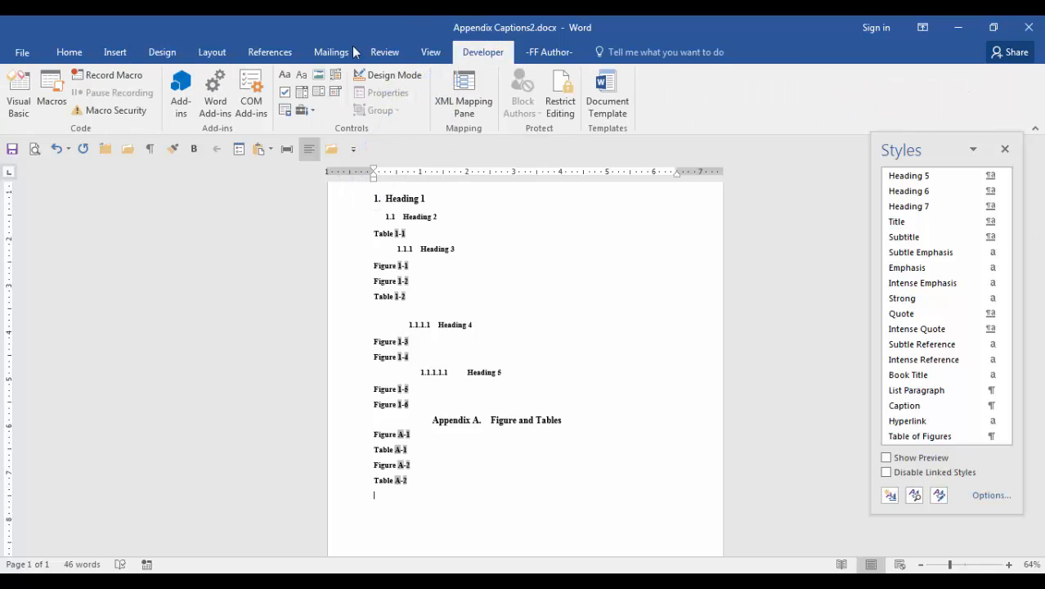
{"action": "left_click", "coordinate": [109, 76]}
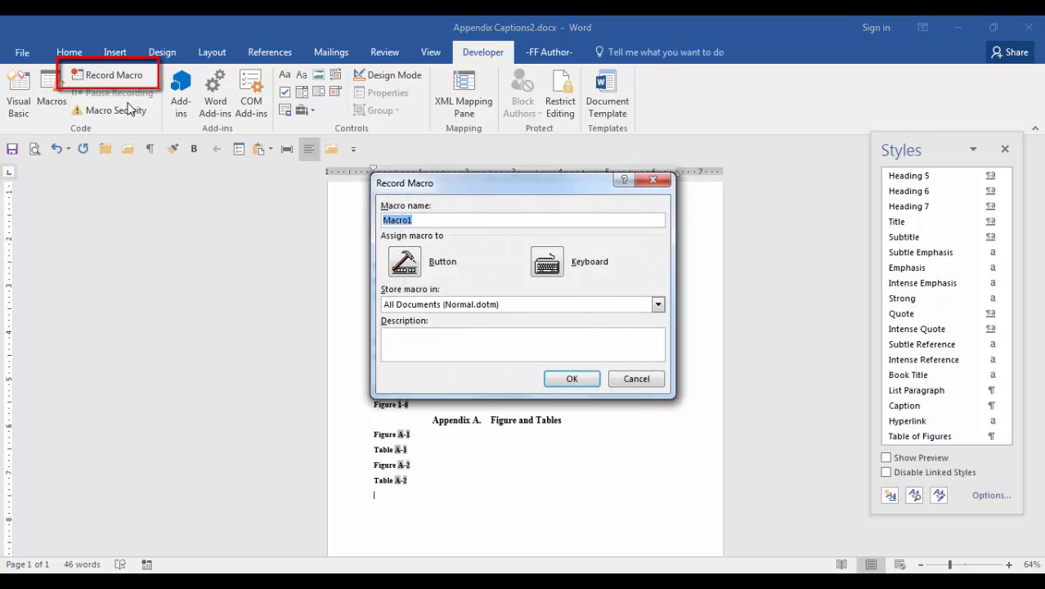
{"action": "type", "text": "App"}
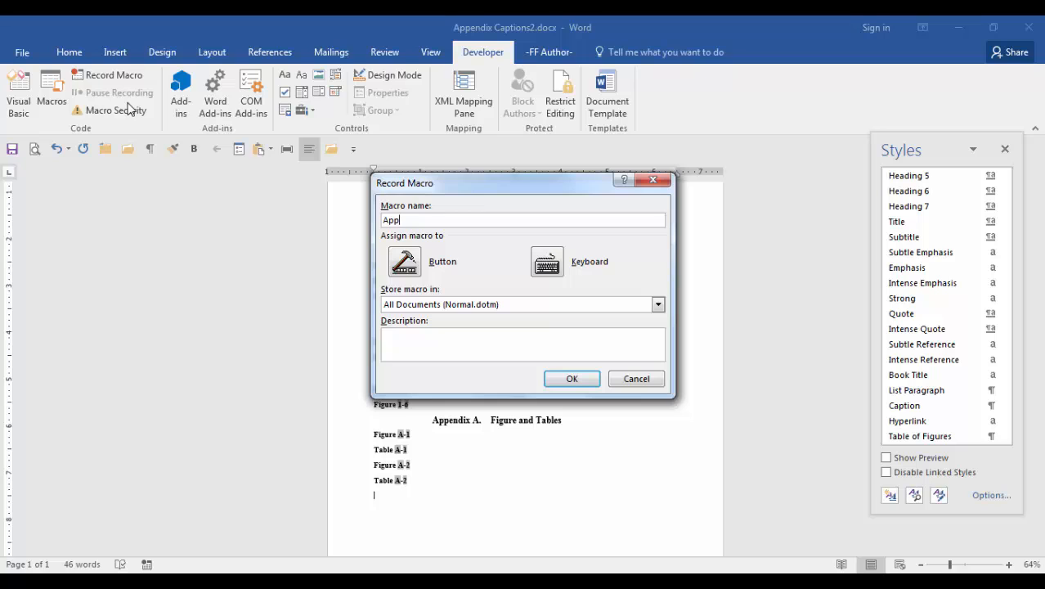
{"action": "type", "text": "_Figures"}
{"action": "left_click", "coordinate": [569, 379]}
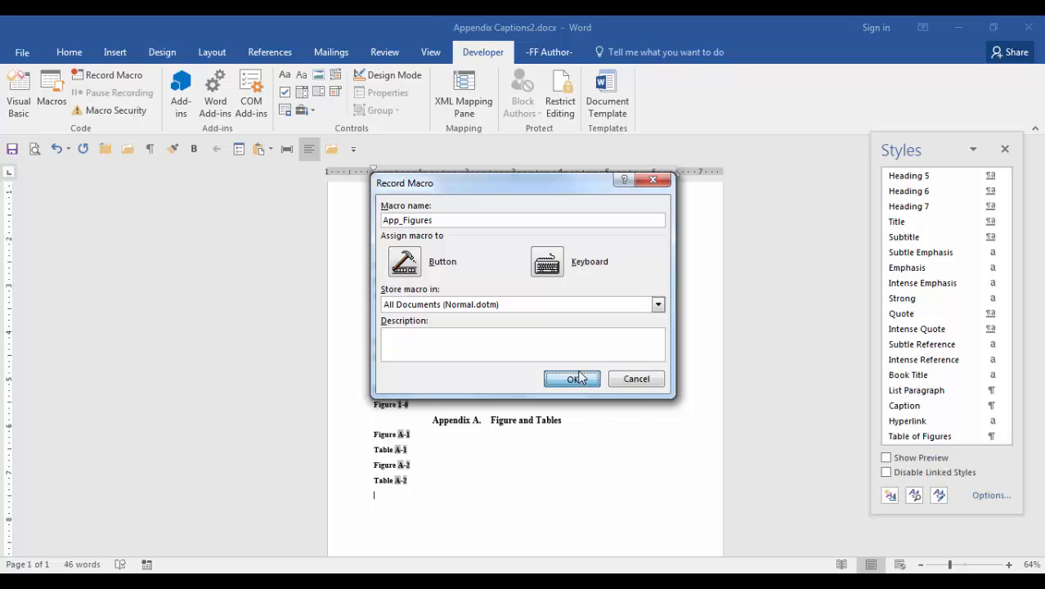
Record the insertion of the Figure Quick Part at the end of the document and stop the macro recording
{"action": "key", "text": "ctrl+End"}
{"action": "left_click", "coordinate": [113, 54]}
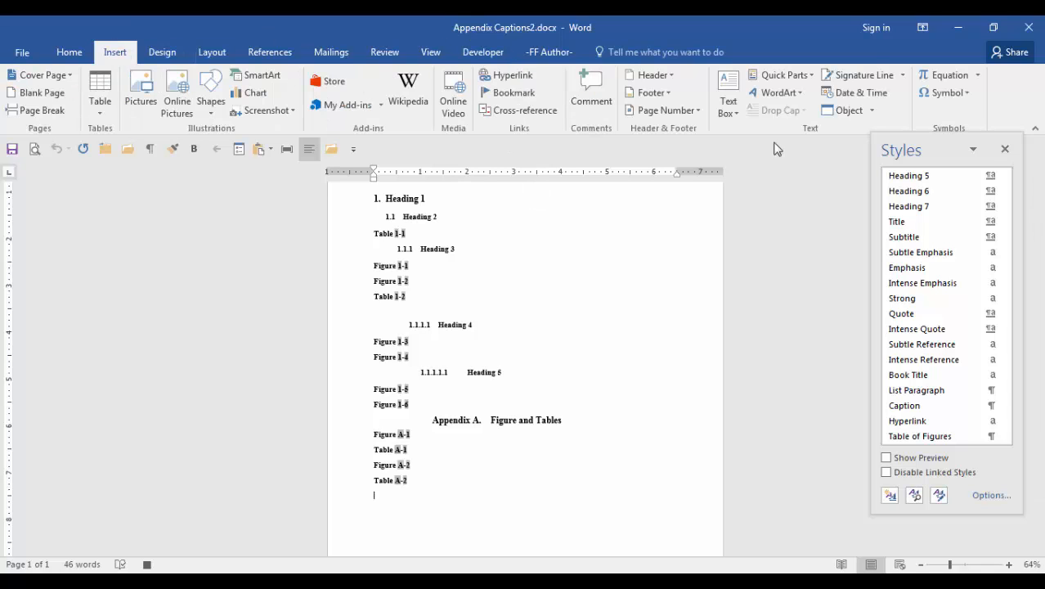
{"action": "left_click", "coordinate": [779, 74]}
{"action": "left_click", "coordinate": [783, 169]}
{"action": "left_click", "coordinate": [483, 51]}
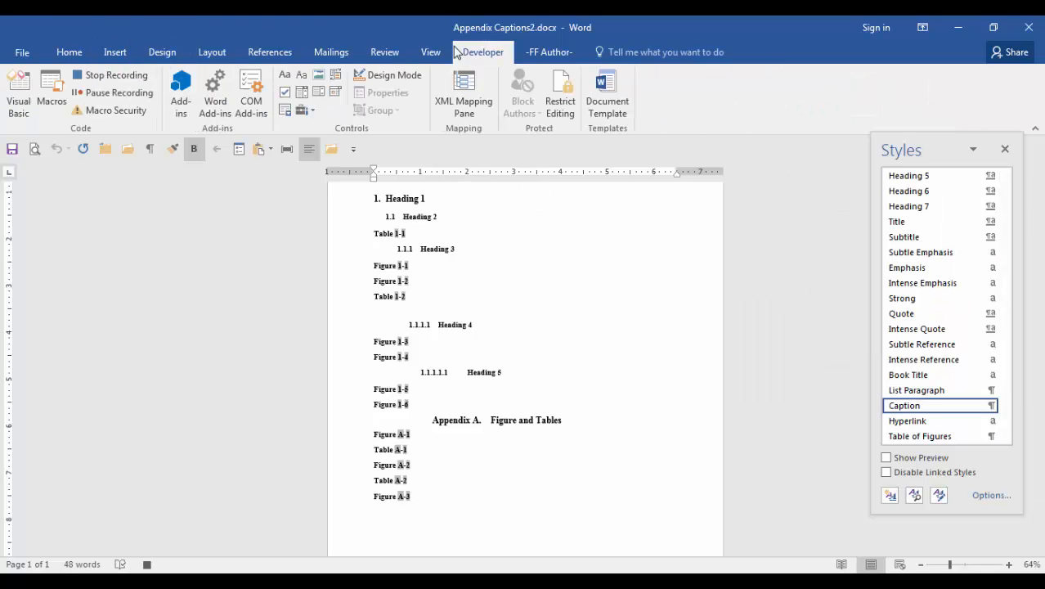
{"action": "left_click", "coordinate": [113, 75]}
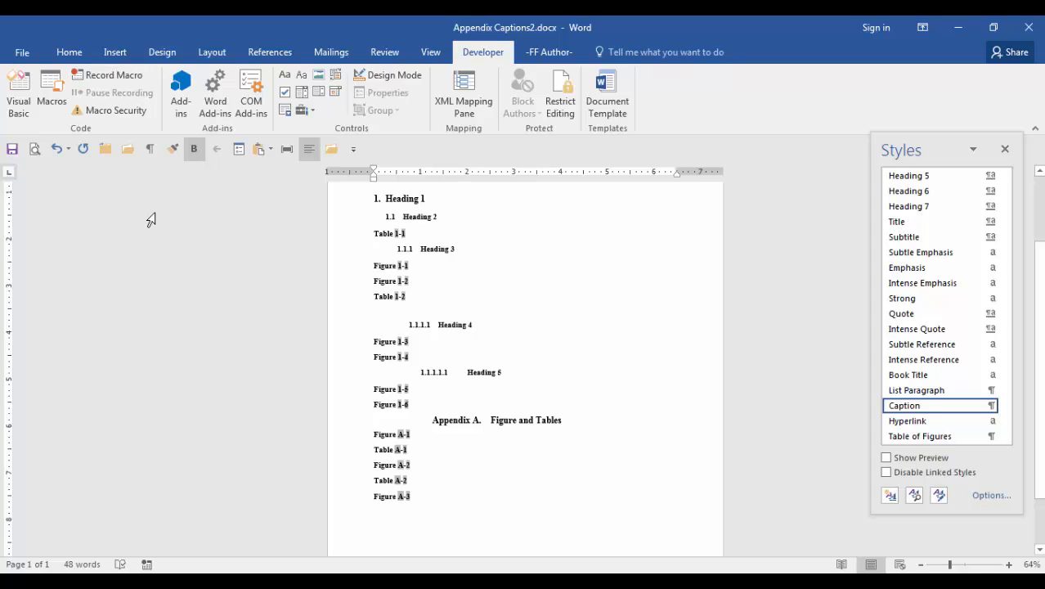
Add the Normal.NewMacros.App_Figures macro to the Quick Access Toolbar customization for all documents
{"action": "left_click", "coordinate": [355, 150]}
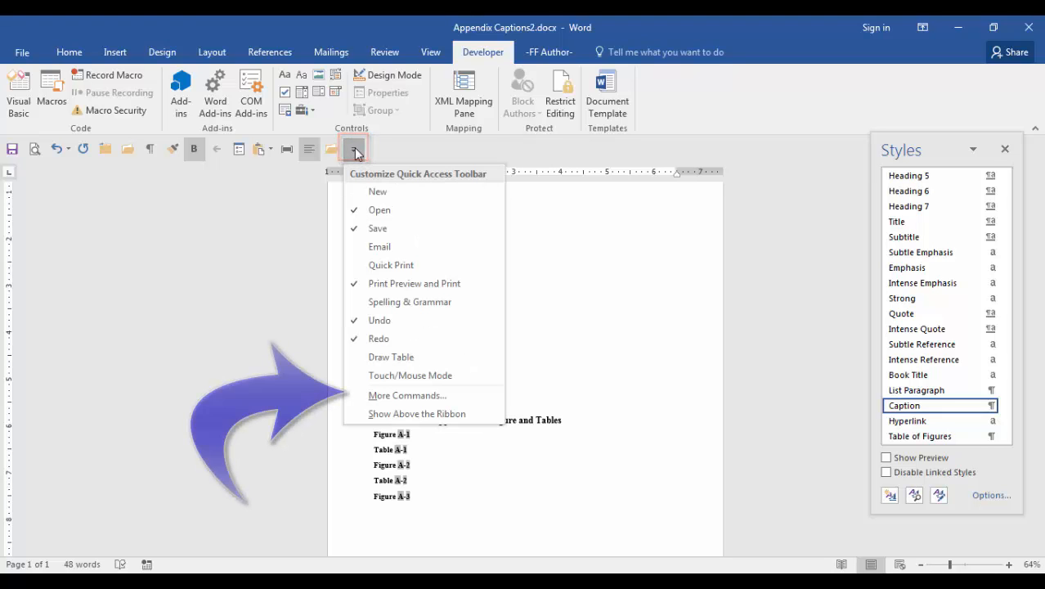
{"action": "left_click", "coordinate": [382, 398]}
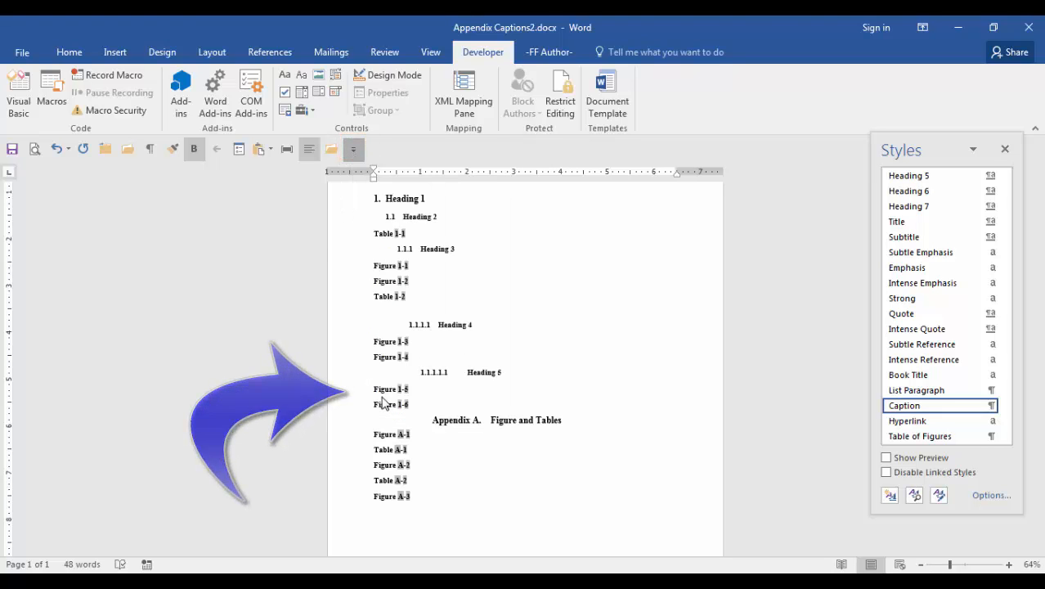
{"action": "left_click", "coordinate": [295, 105]}
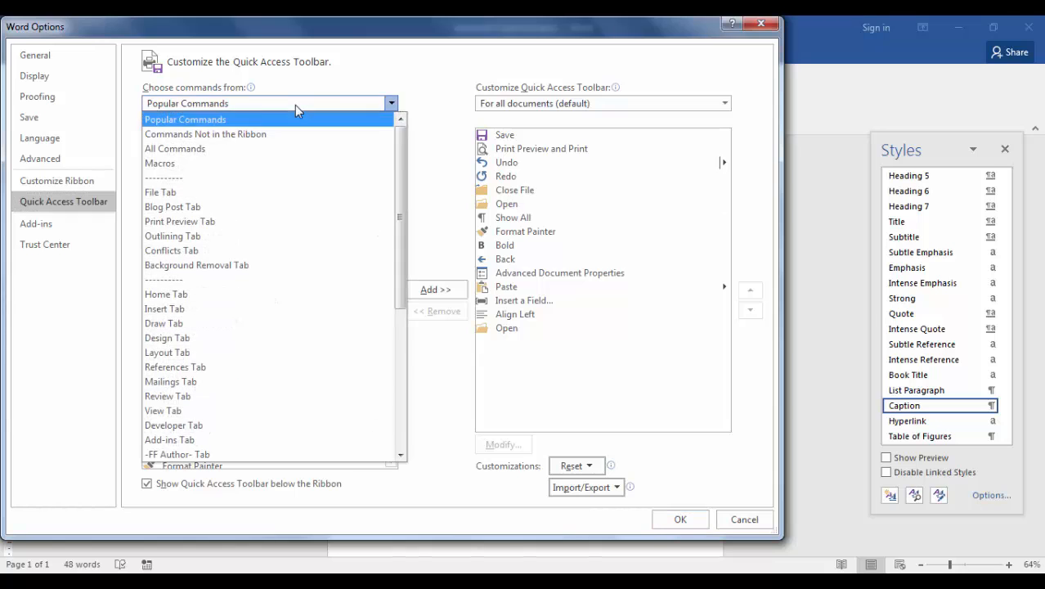
{"action": "left_click", "coordinate": [179, 162]}
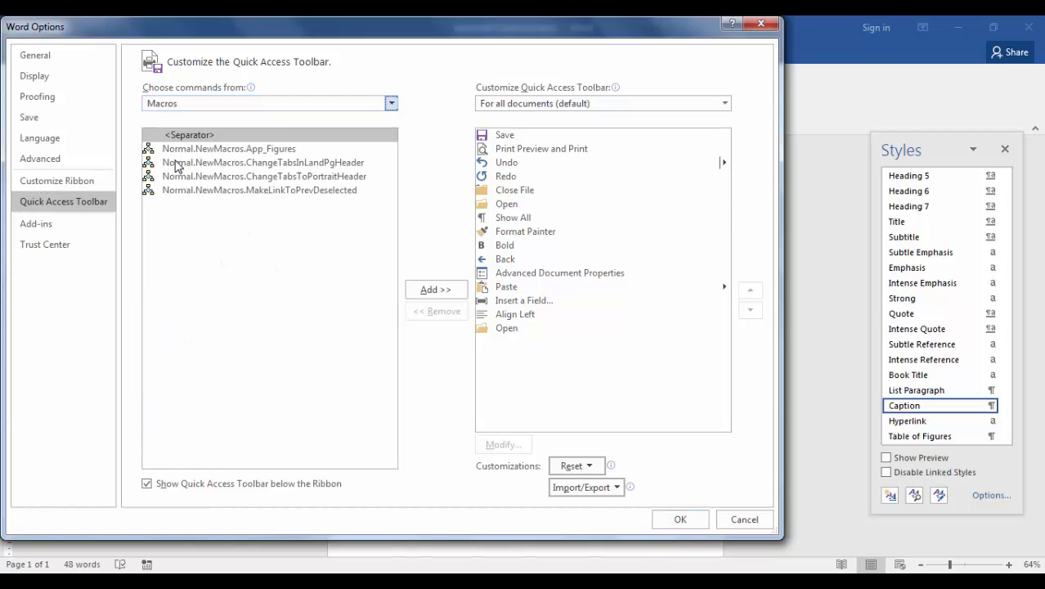
{"action": "left_click", "coordinate": [255, 151]}
{"action": "left_click", "coordinate": [423, 290]}
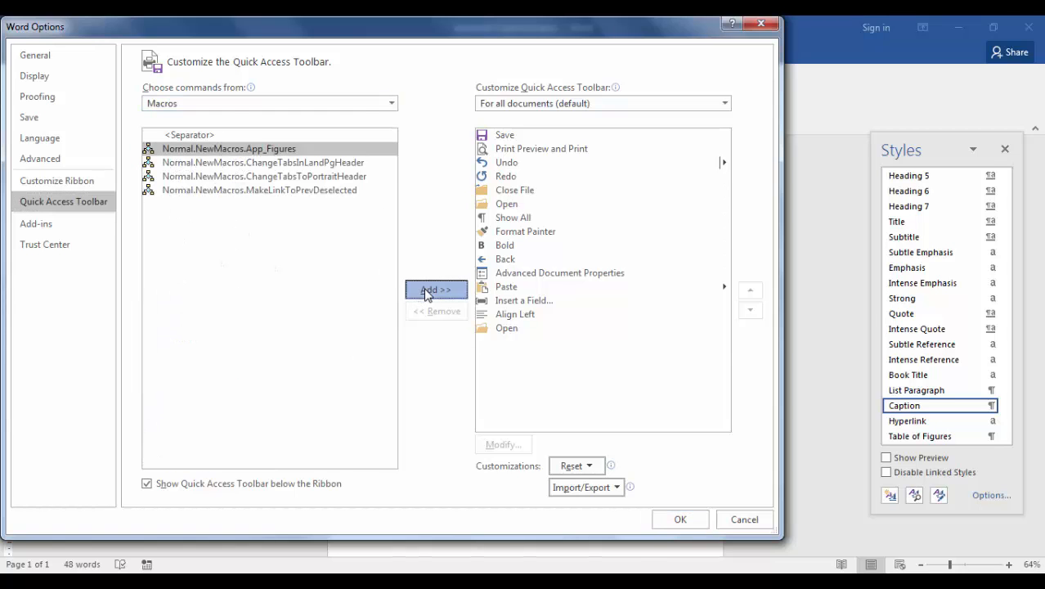
Give the macro's toolbar command the display name App_Figures and the yellow smiley symbol, and apply the toolbar changes
{"action": "left_click", "coordinate": [501, 445]}
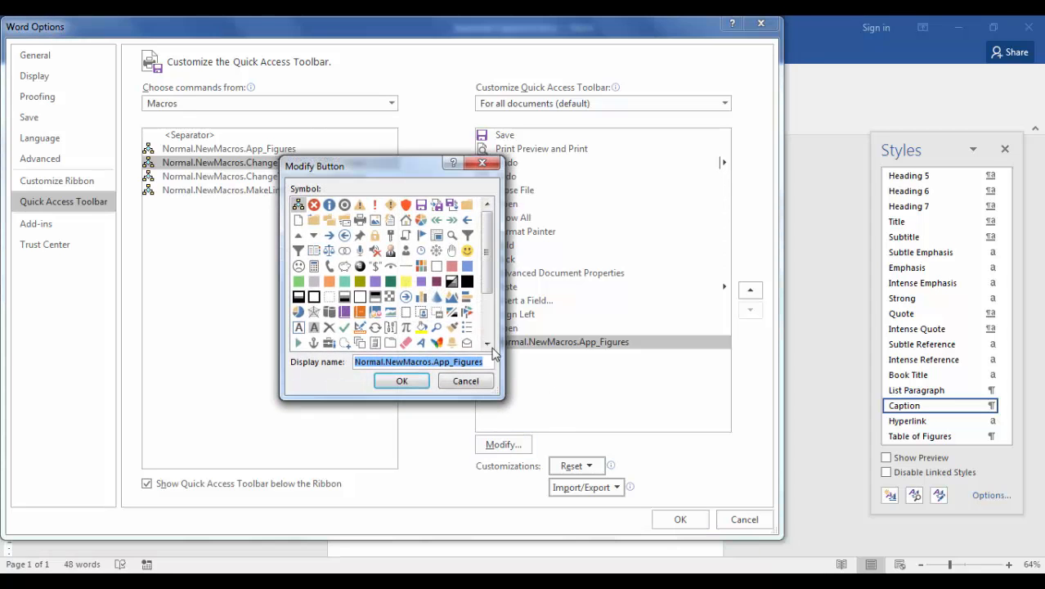
{"action": "left_click_drag", "start_coordinate": [433, 361], "coordinate": [311, 346]}
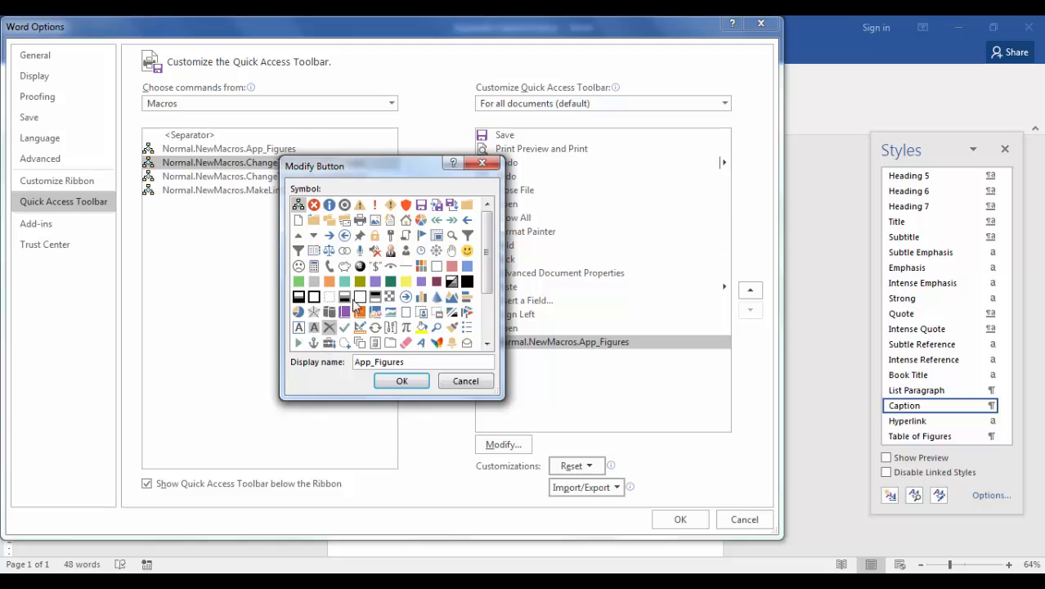
{"action": "left_click", "coordinate": [467, 253]}
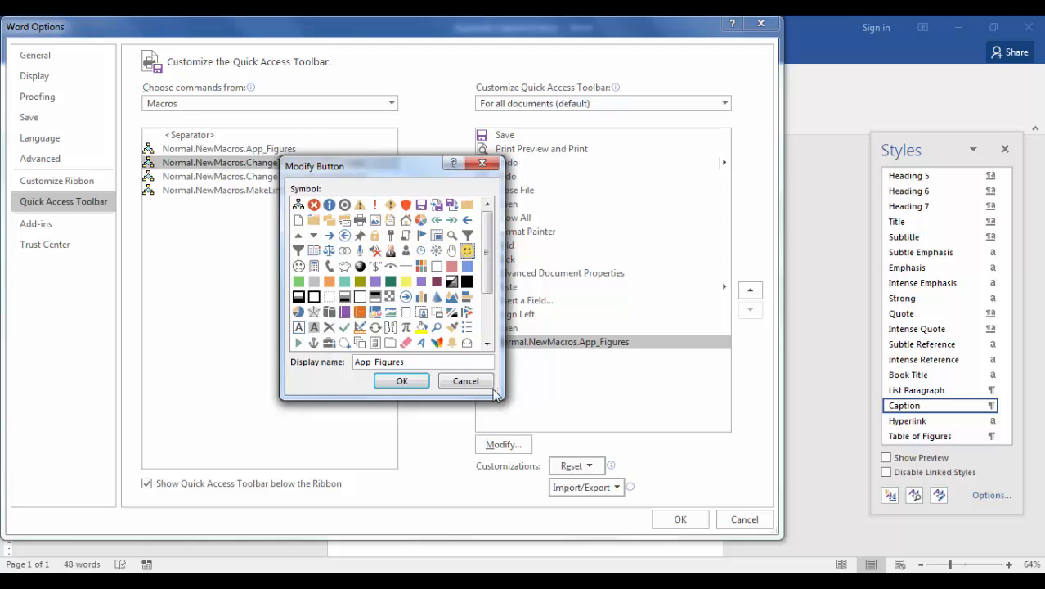
{"action": "left_click", "coordinate": [401, 380]}
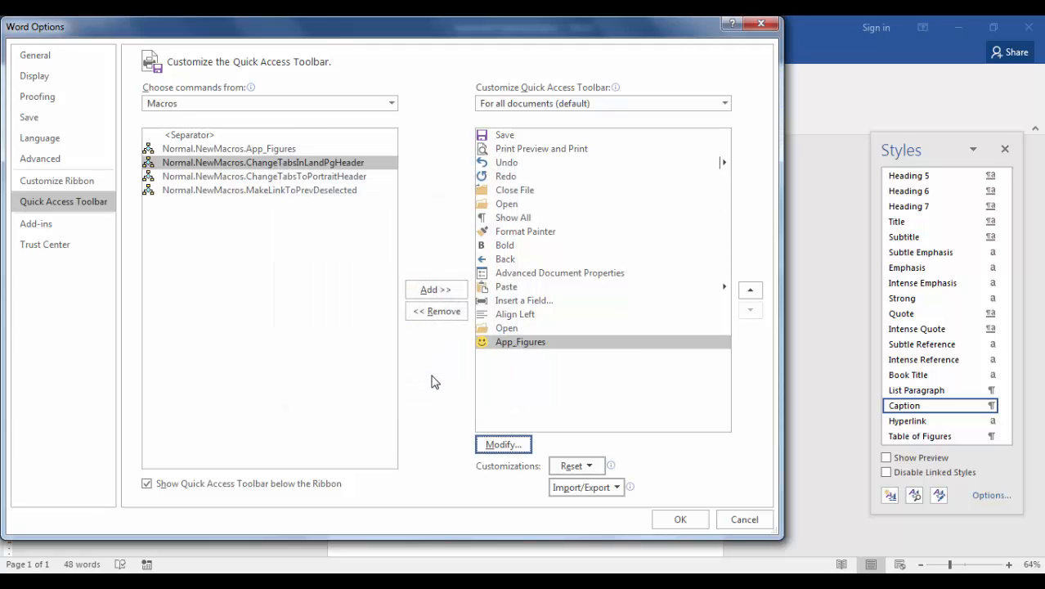
{"action": "left_click", "coordinate": [678, 518]}
Run the App_Figures macro on a new line below the last appendix figure caption
{"action": "key", "text": "Down"}
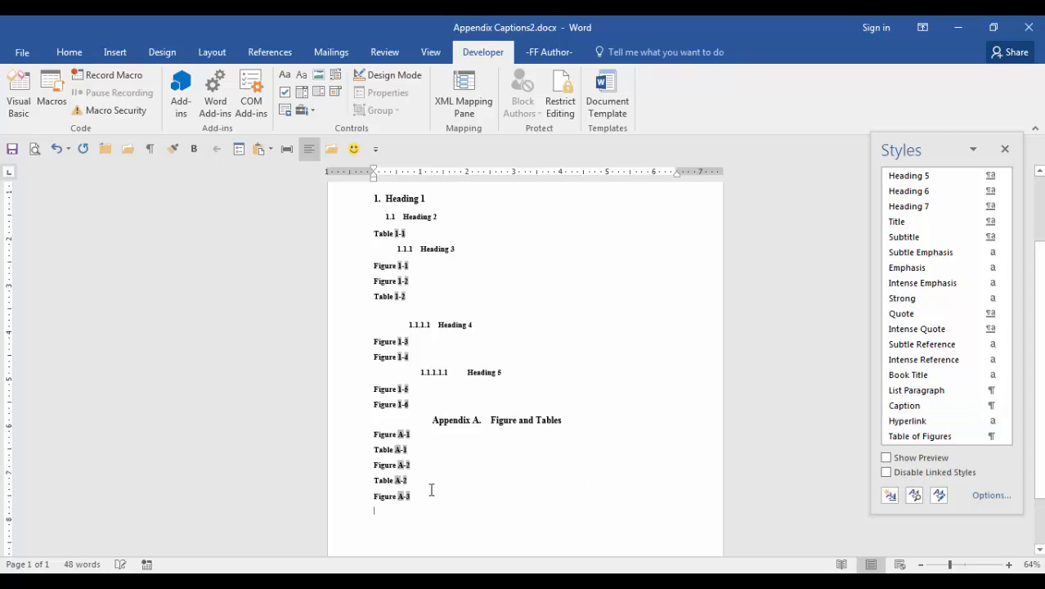
{"action": "left_click", "coordinate": [353, 149]}
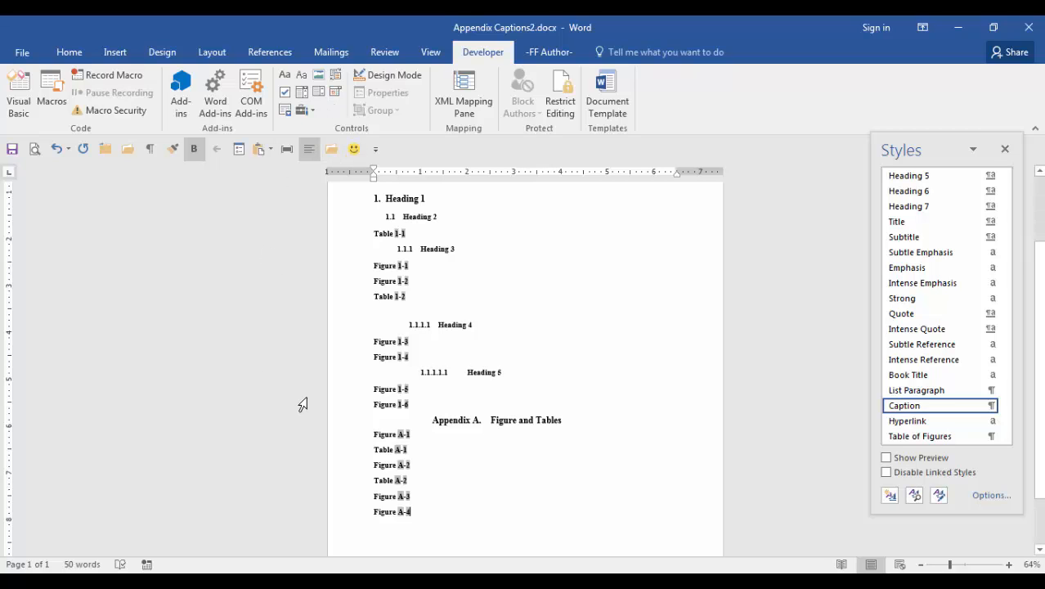
Insert a table of figures for the Figure caption label below the "Appendix Captions" title, with an extra empty paragraph added there
{"action": "scroll", "coordinate": [302, 404], "scroll_direction": "up", "scroll_amount": 3}
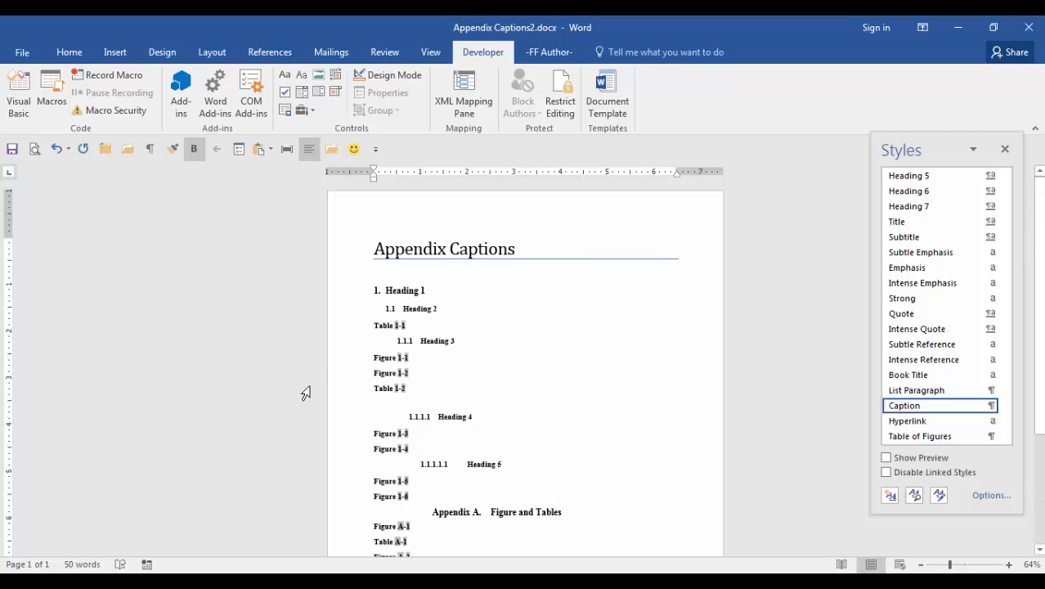
{"action": "left_click", "coordinate": [389, 268]}
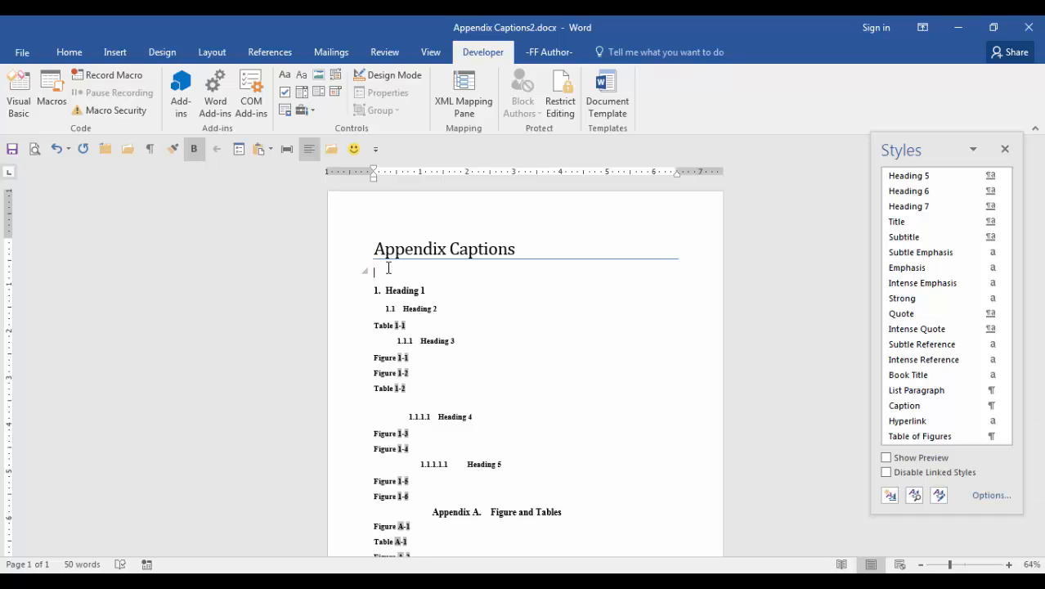
{"action": "key", "text": "Return"}
{"action": "left_click", "coordinate": [266, 52]}
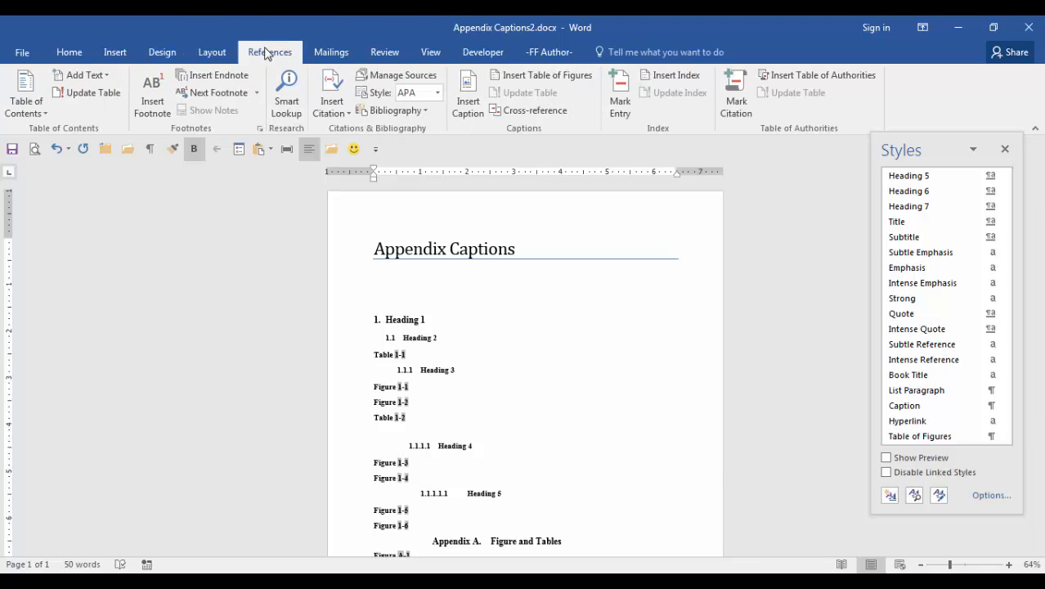
{"action": "left_click", "coordinate": [539, 74]}
{"action": "left_click", "coordinate": [545, 376]}
{"action": "left_click", "coordinate": [523, 421]}
{"action": "left_click", "coordinate": [672, 445]}
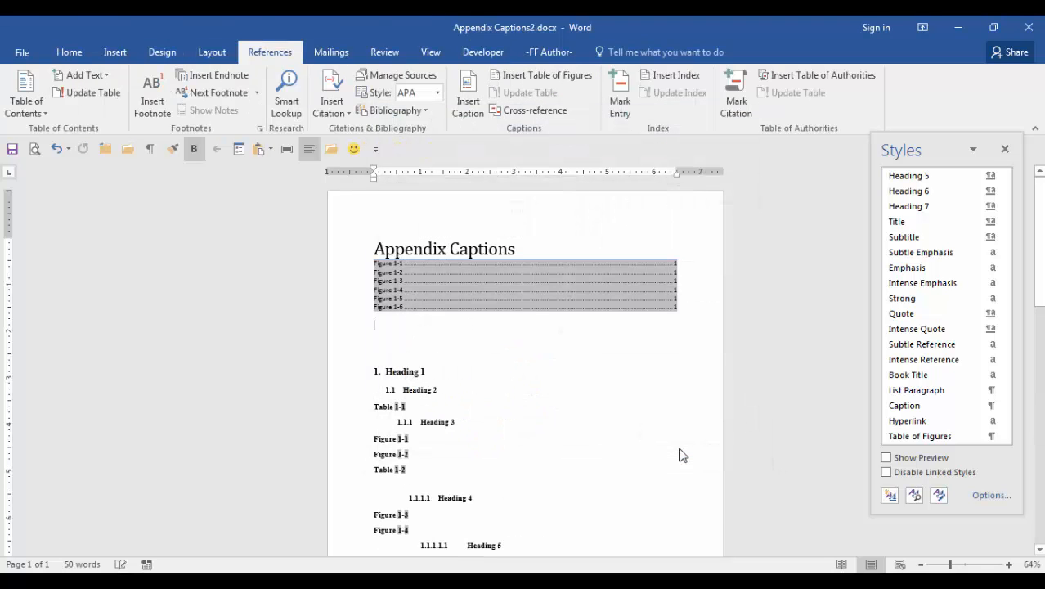
Insert a table of figures for the Table caption label below the list of figures
{"action": "left_click", "coordinate": [540, 74]}
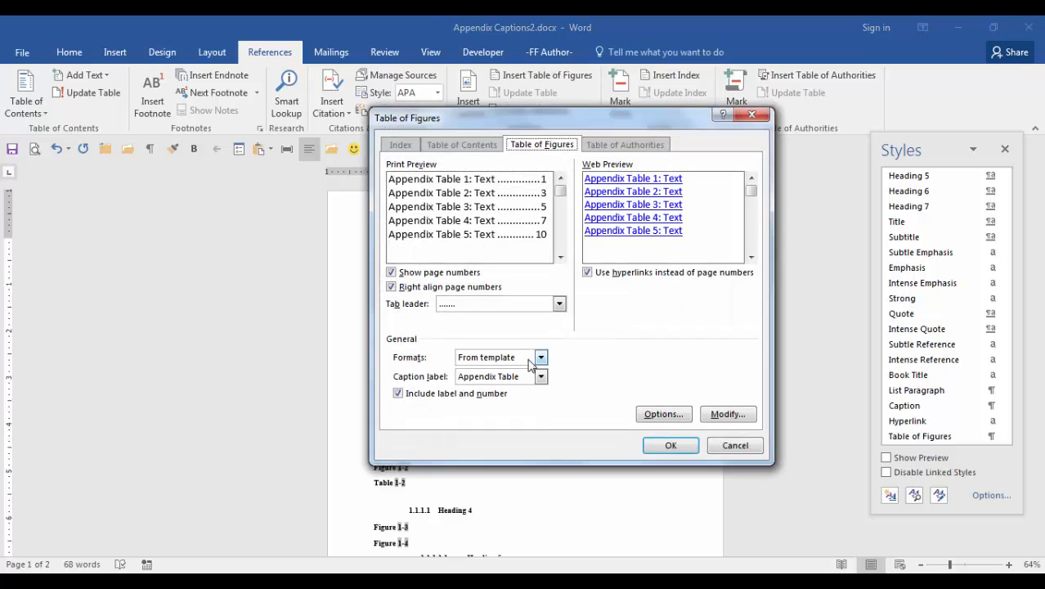
{"action": "left_click", "coordinate": [541, 376]}
{"action": "left_click", "coordinate": [513, 436]}
{"action": "left_click", "coordinate": [670, 445]}
Insert a table of figures for the Appendix Figure caption label on the empty line between the figure and table lists
{"action": "left_click", "coordinate": [394, 321]}
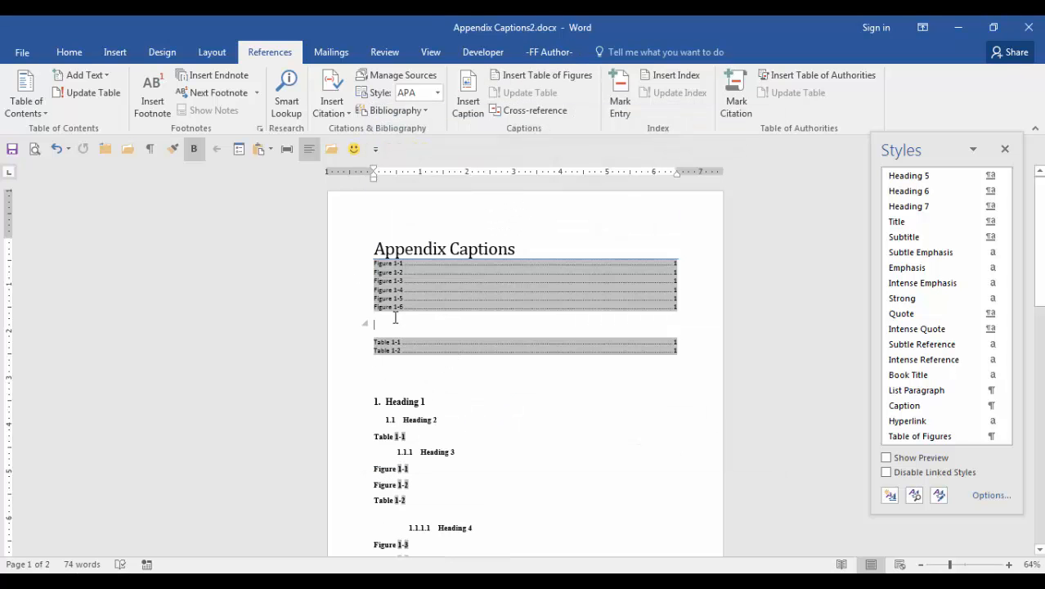
{"action": "left_click", "coordinate": [538, 76]}
{"action": "left_click", "coordinate": [540, 376]}
{"action": "left_click", "coordinate": [500, 389]}
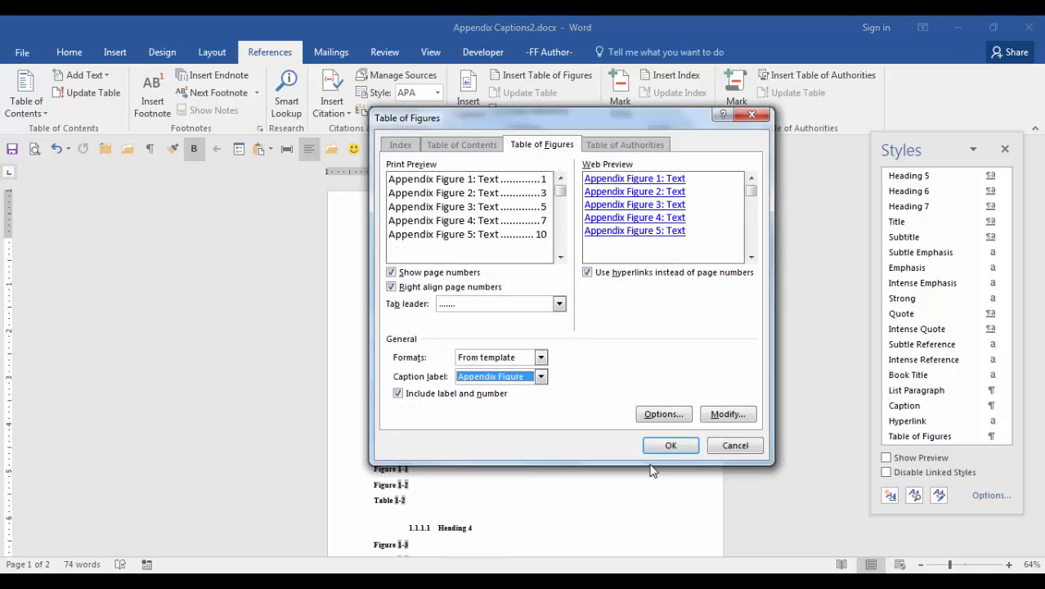
{"action": "left_click", "coordinate": [669, 445]}
Insert a table of figures for the Appendix Table caption label on the empty line below the list of tables
{"action": "left_click", "coordinate": [391, 430]}
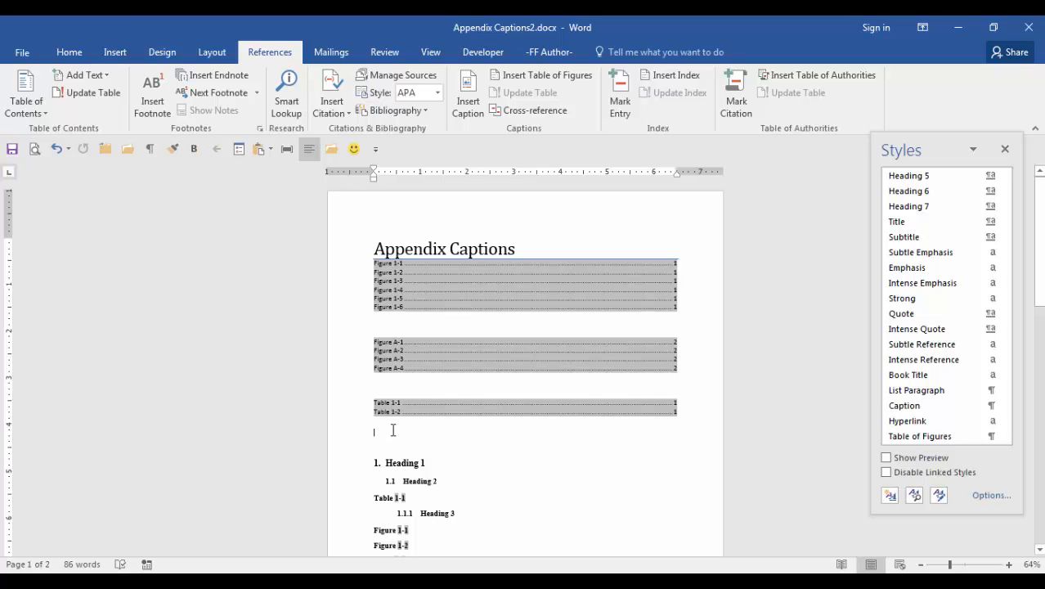
{"action": "left_click", "coordinate": [548, 75]}
{"action": "left_click", "coordinate": [671, 447]}
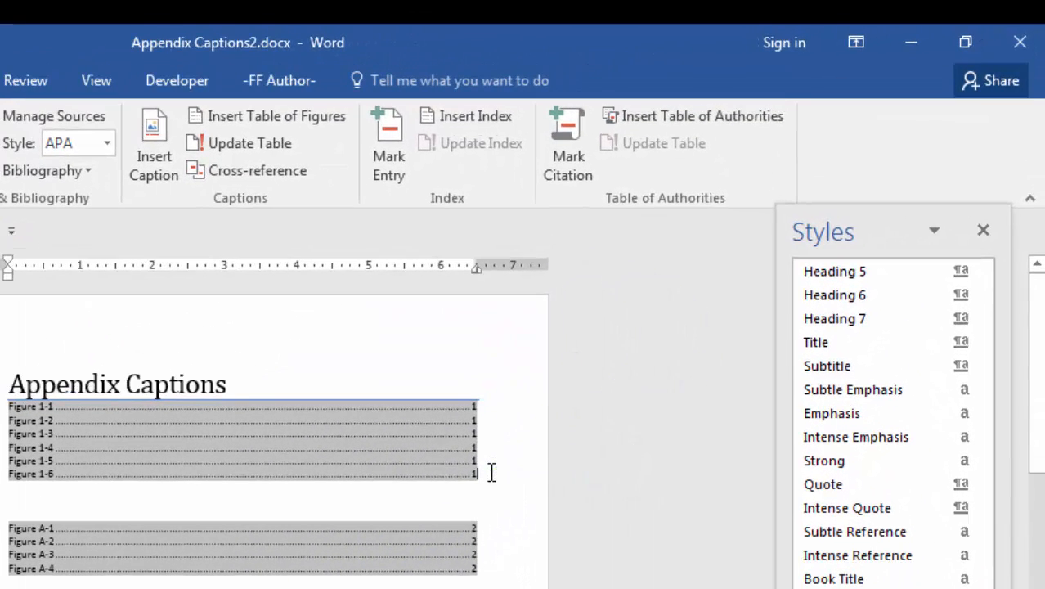
Remove the blank lines separating the regular and appendix entries in both the figure lists and the table lists
{"action": "left_click", "coordinate": [492, 472]}
{"action": "key", "text": "Delete"}
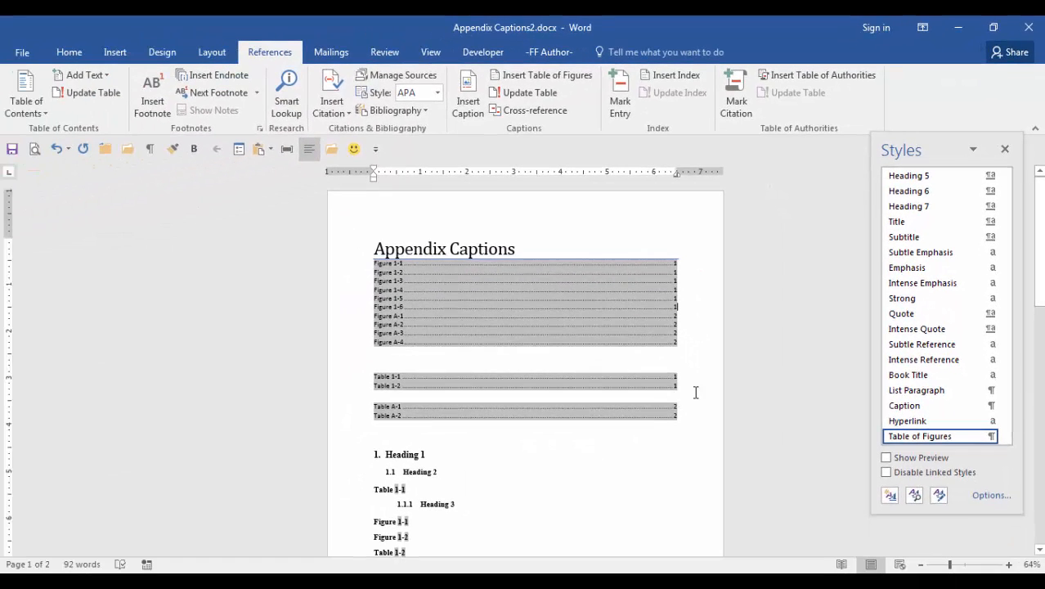
{"action": "left_click", "coordinate": [505, 588]}
{"action": "key", "text": "Delete"}
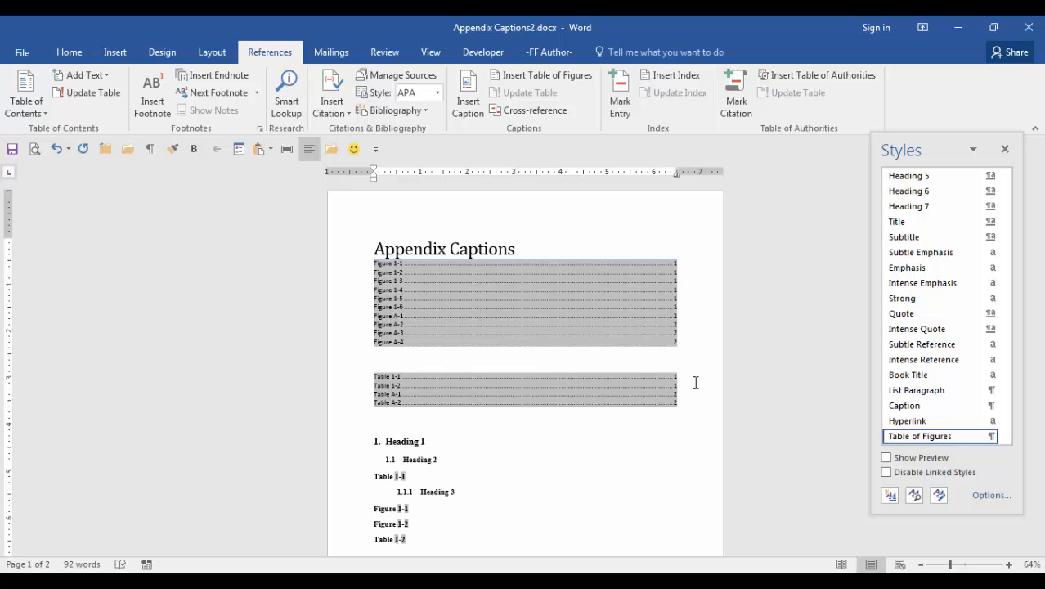
Update the entire list of appendix figures and also update the list of appendix tables
{"action": "right_click", "coordinate": [437, 332]}
{"action": "left_click", "coordinate": [497, 425]}
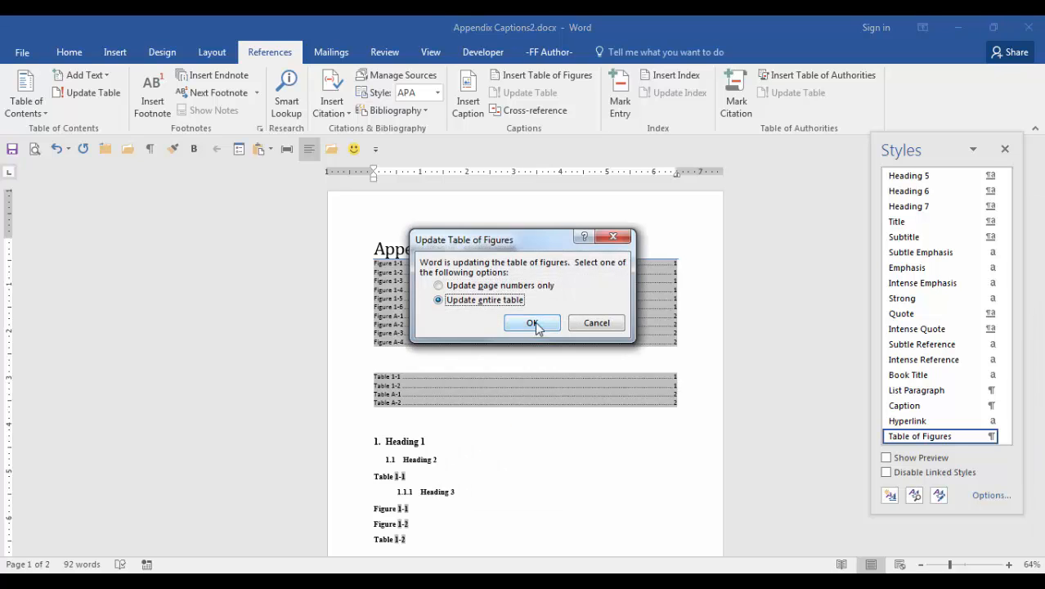
{"action": "left_click", "coordinate": [533, 324]}
{"action": "right_click", "coordinate": [485, 393]}
{"action": "left_click", "coordinate": [537, 476]}
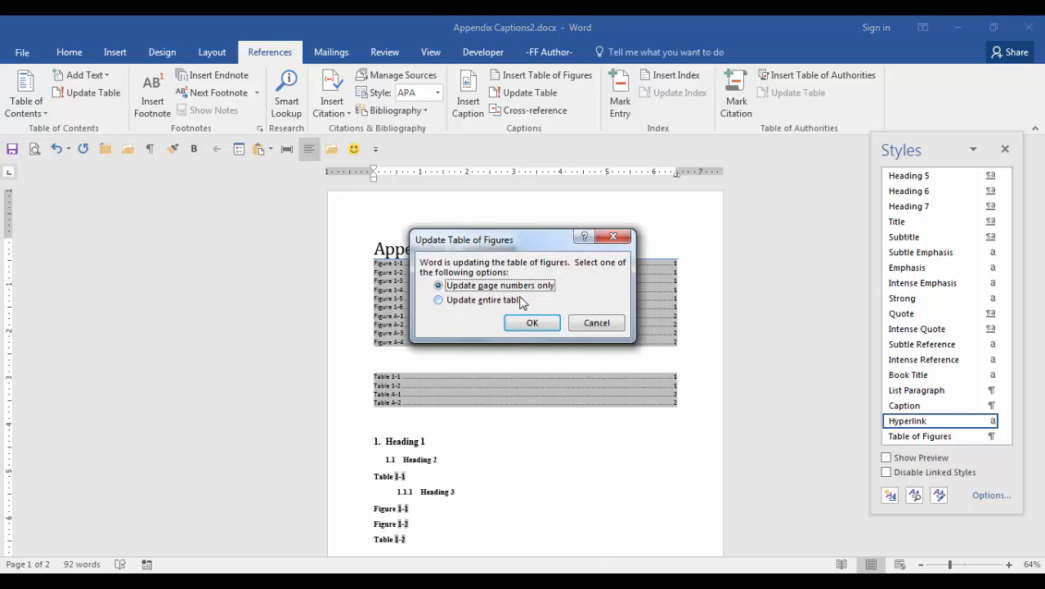
{"action": "left_click", "coordinate": [523, 322]}
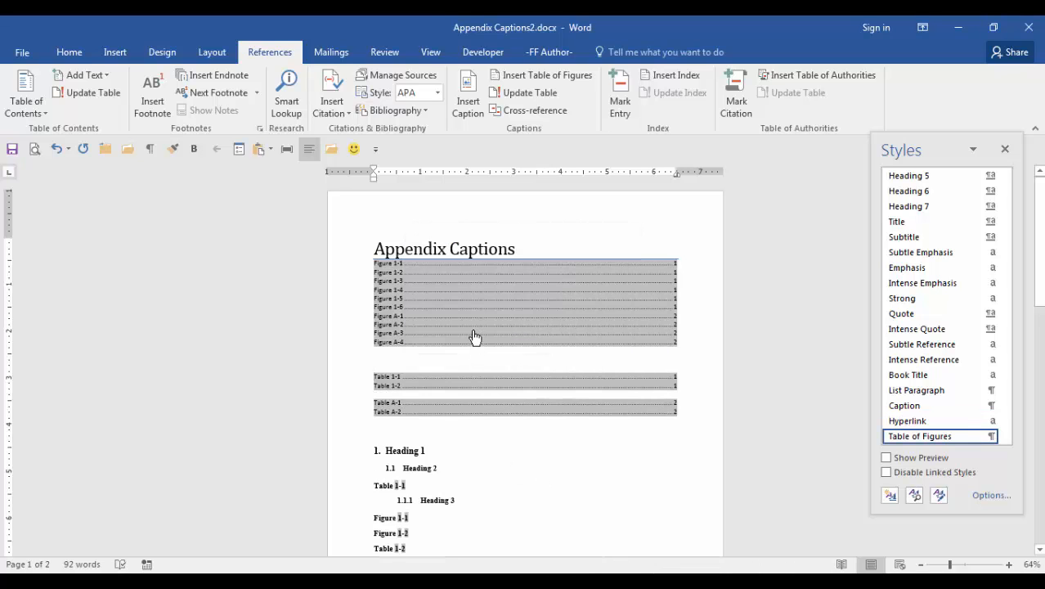